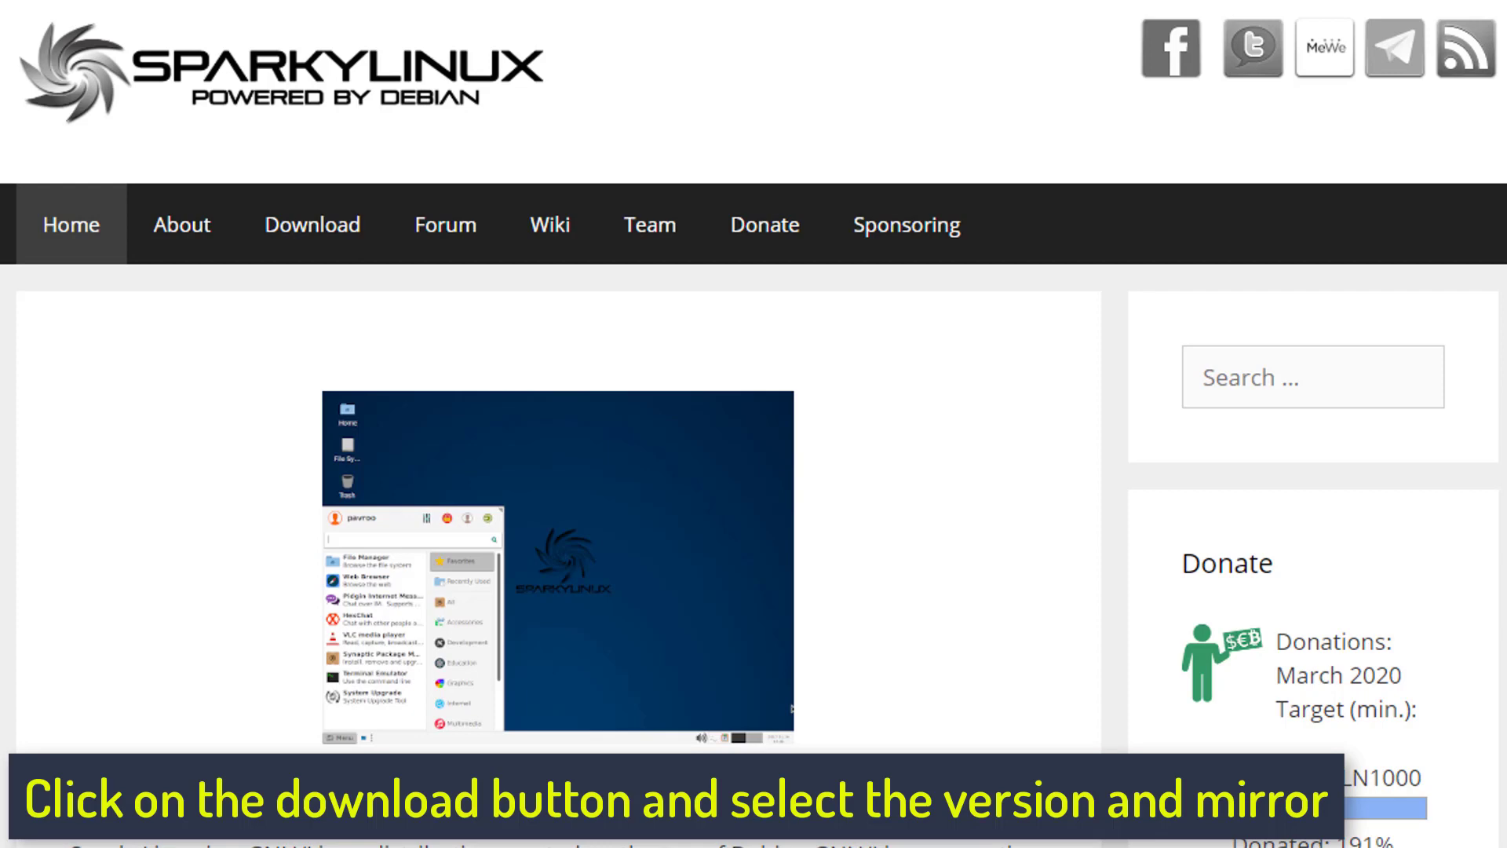
# - Download the (Semi-)Rolling SparkyLinux 2020.03.1 LXQt 64bit ISO image from the SourceForge mirror
pyautogui.click(327, 233)
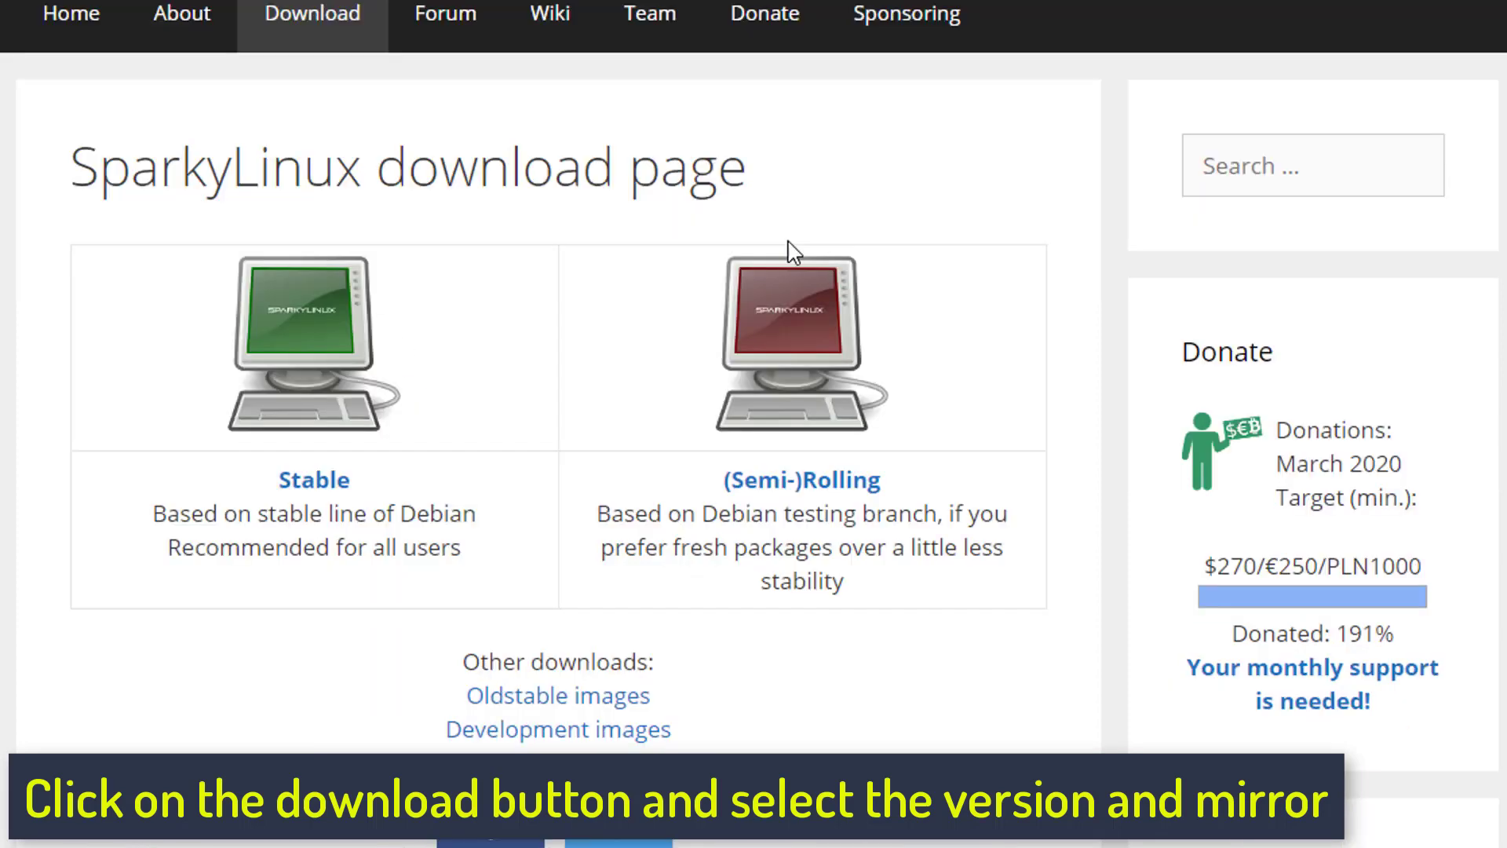
pyautogui.click(810, 480)
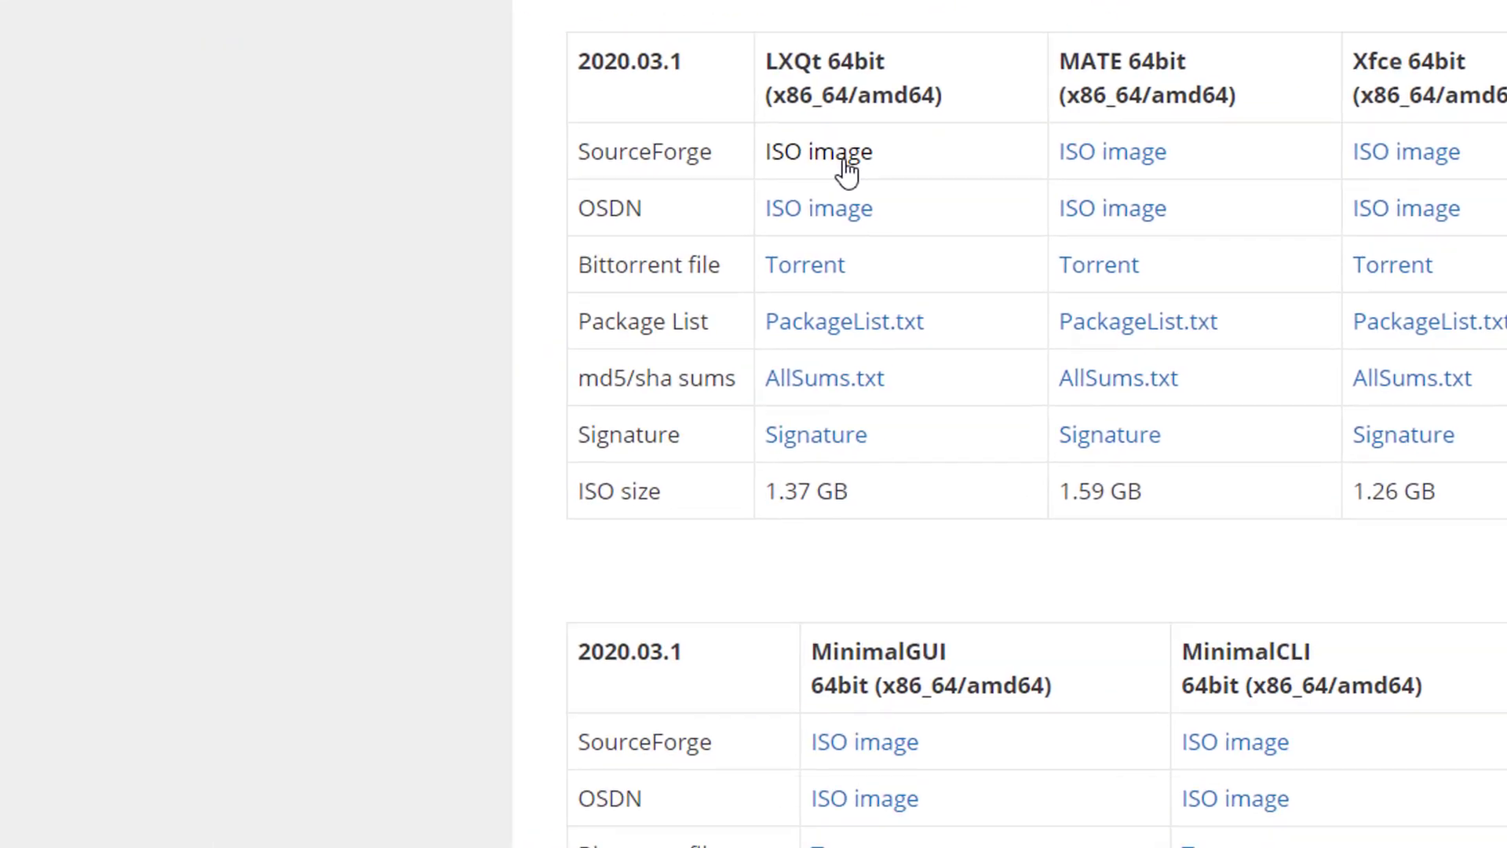
pyautogui.click(347, 553)
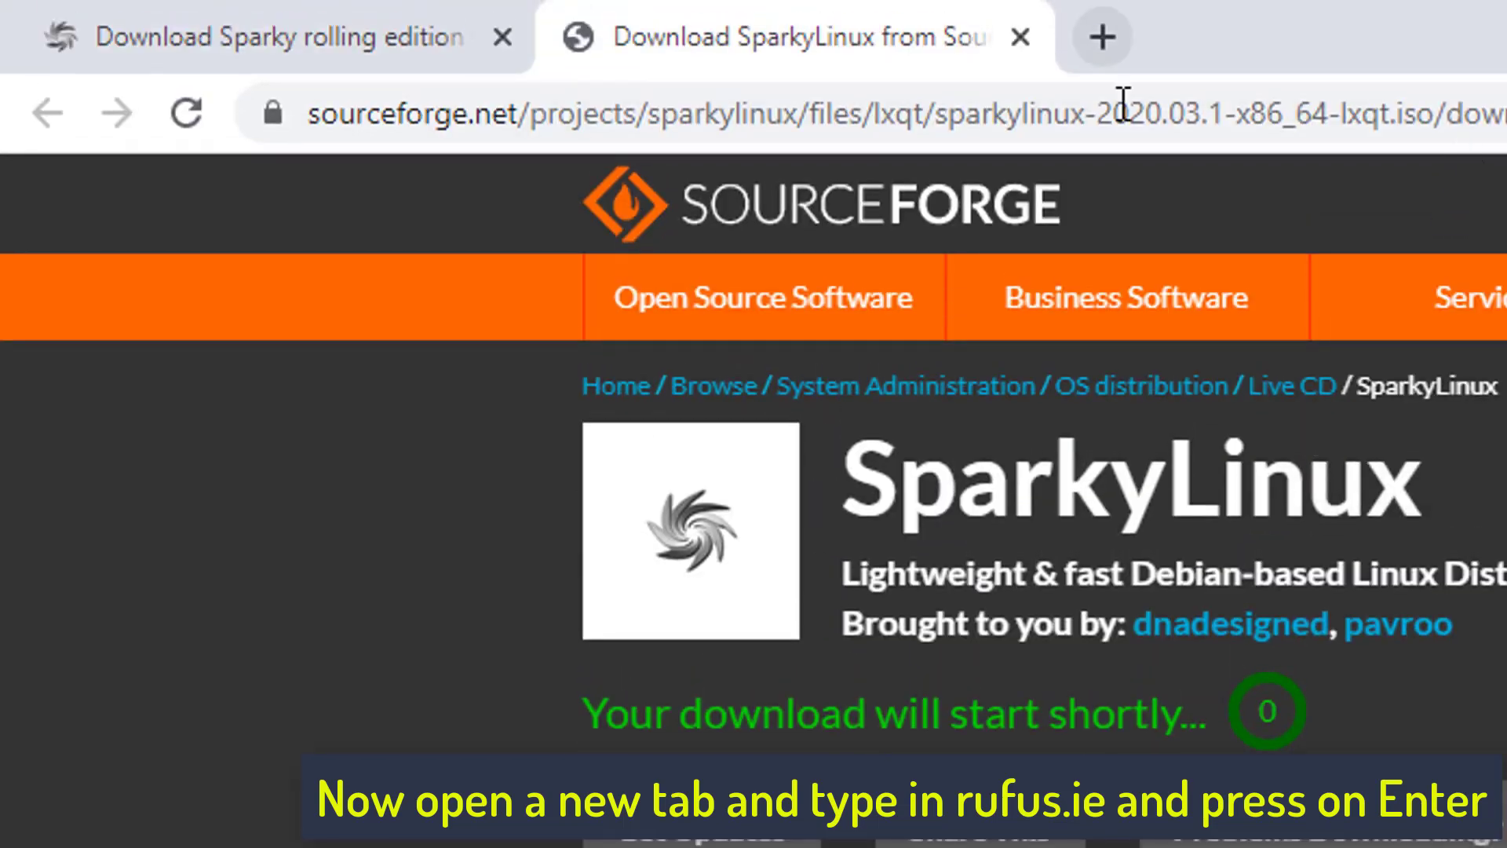
# - Go to rufus.ie and download Rufus 3.9 Portable
pyautogui.click(1126, 112)
pyautogui.write('rufus.ie')
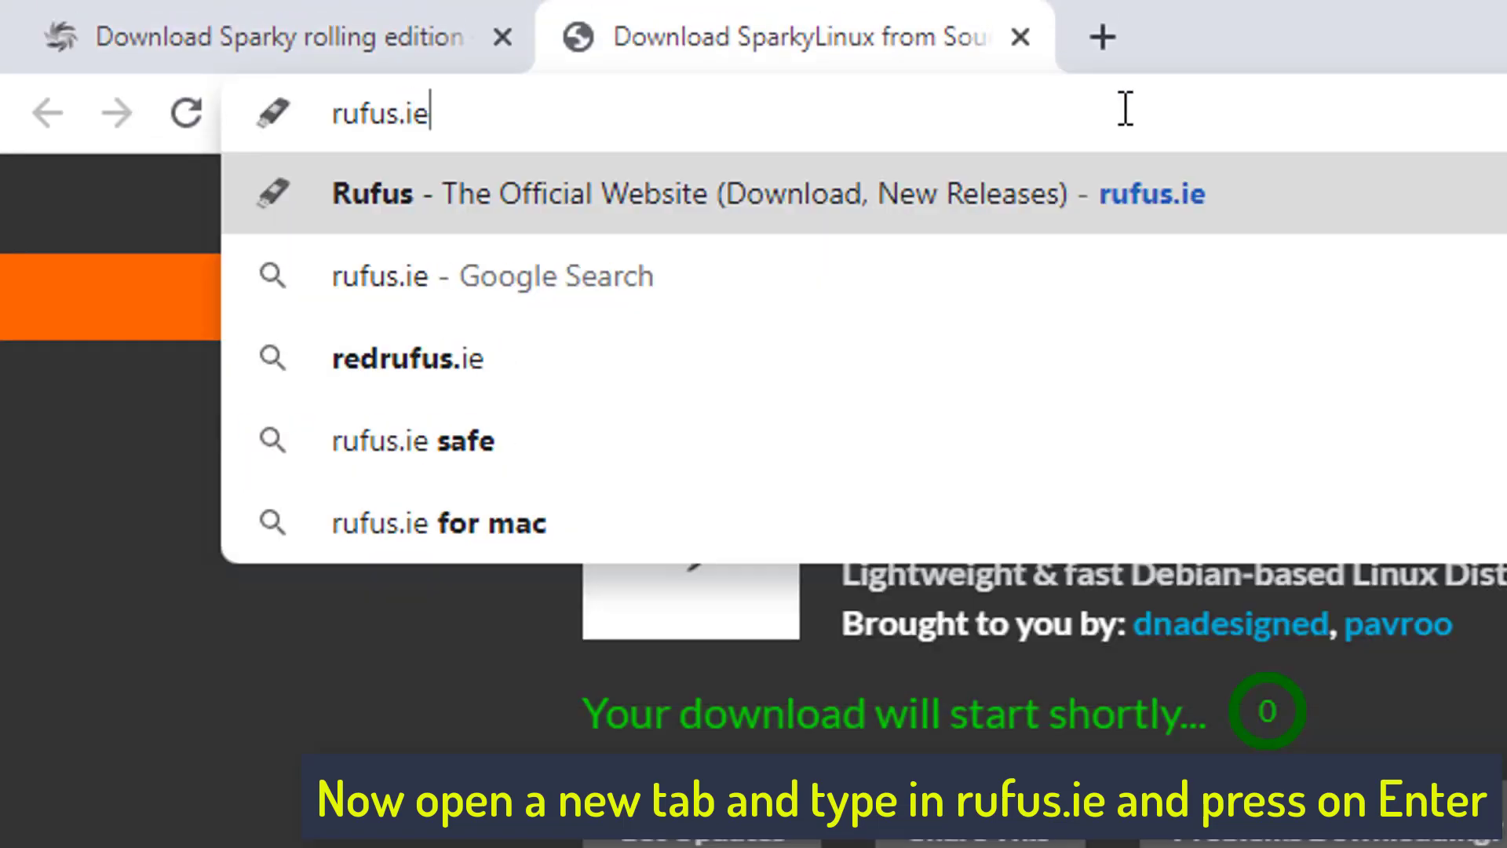
pyautogui.press('Return')
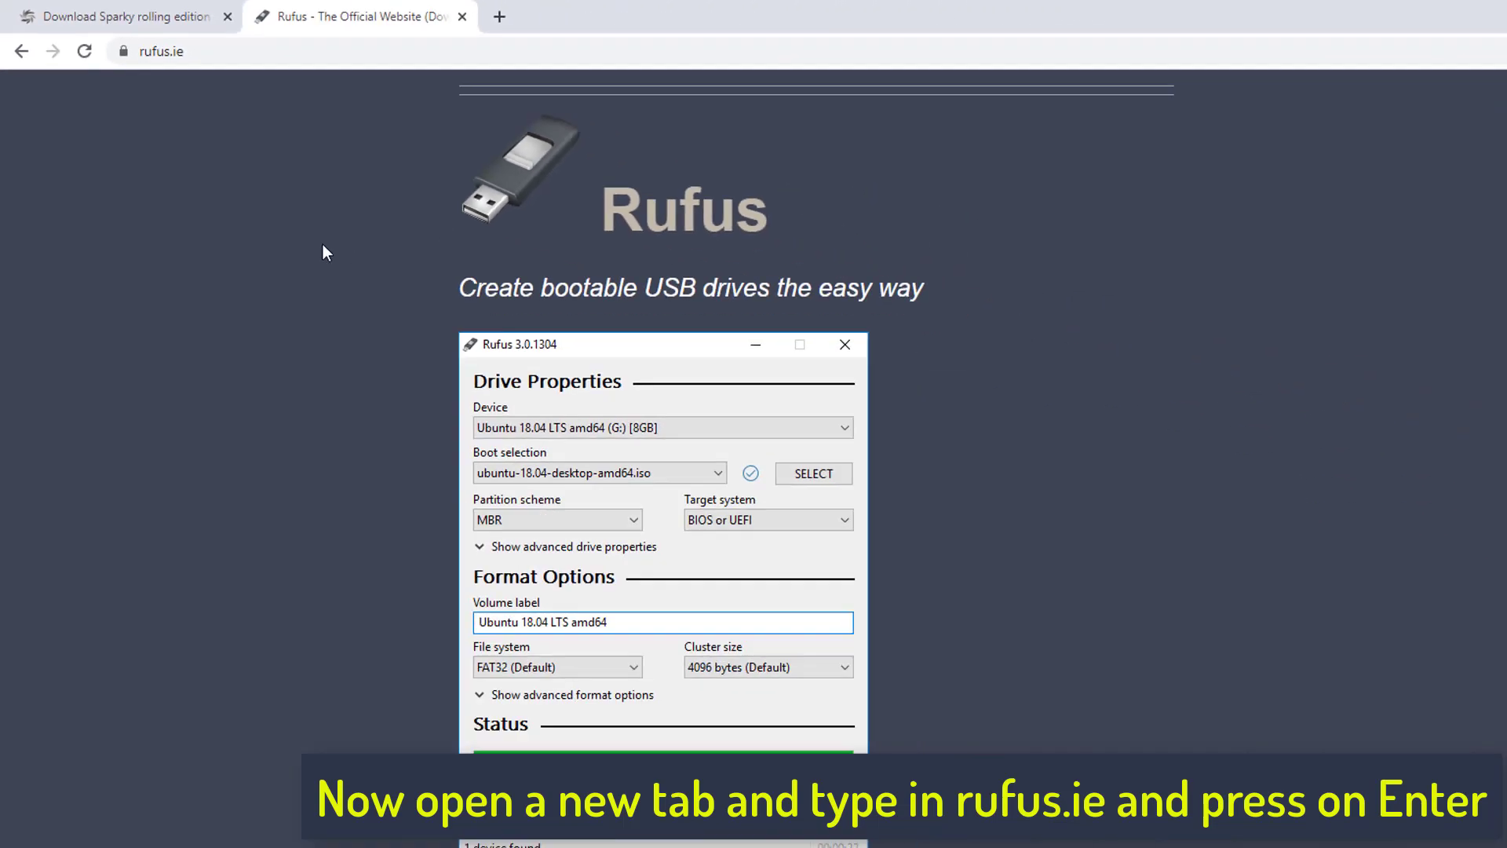
pyautogui.scroll(-10, 323, 244)
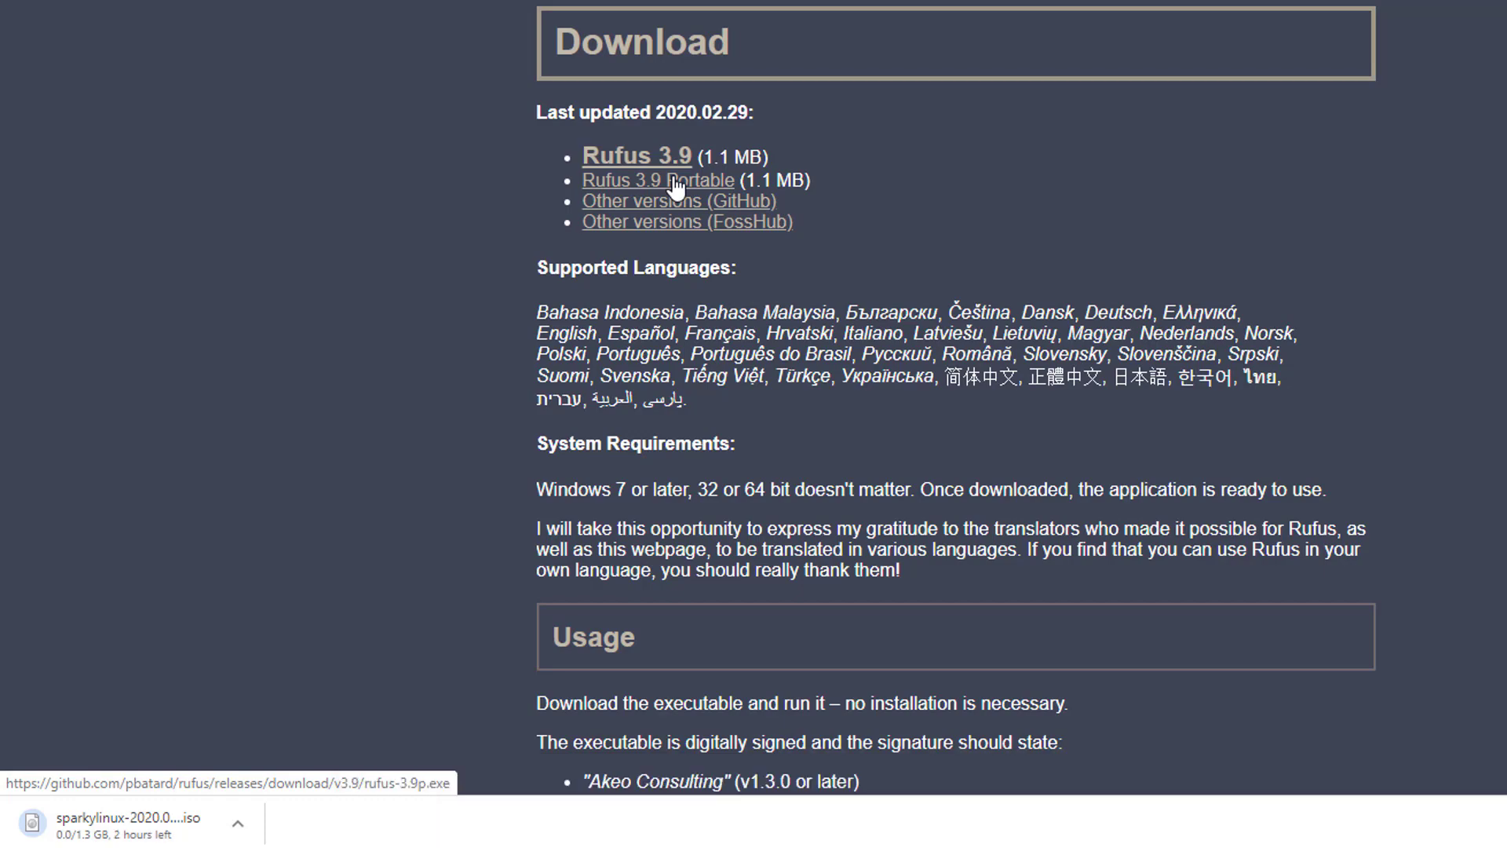
pyautogui.click(675, 188)
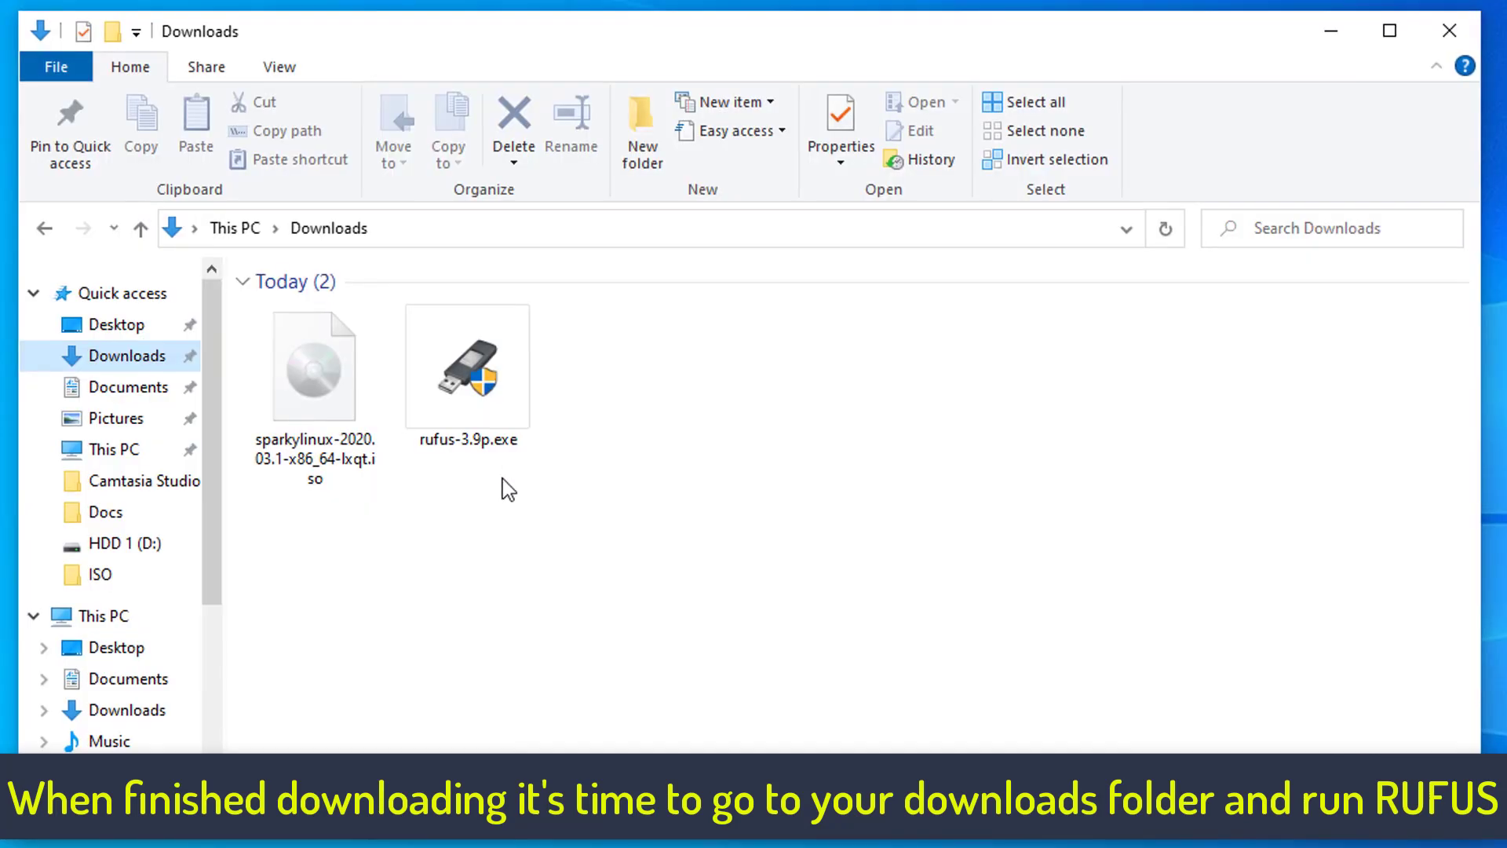
# - Run the downloaded Rufus from the Downloads folder and select USB (G:) [16 GB] as the device
pyautogui.click(475, 409)
pyautogui.doubleClick(474, 407)
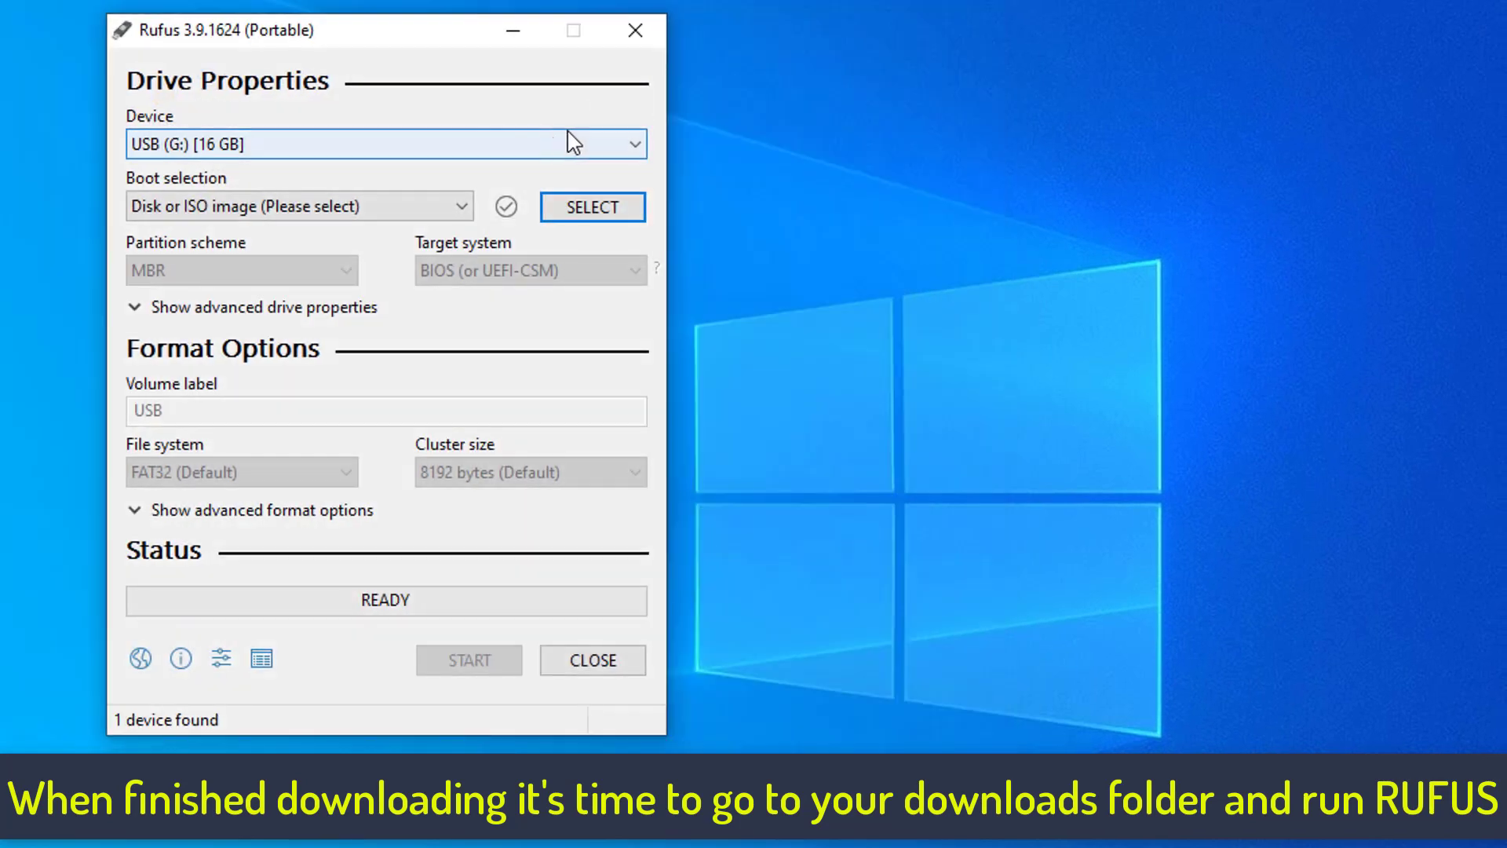
pyautogui.click(565, 143)
pyautogui.click(436, 171)
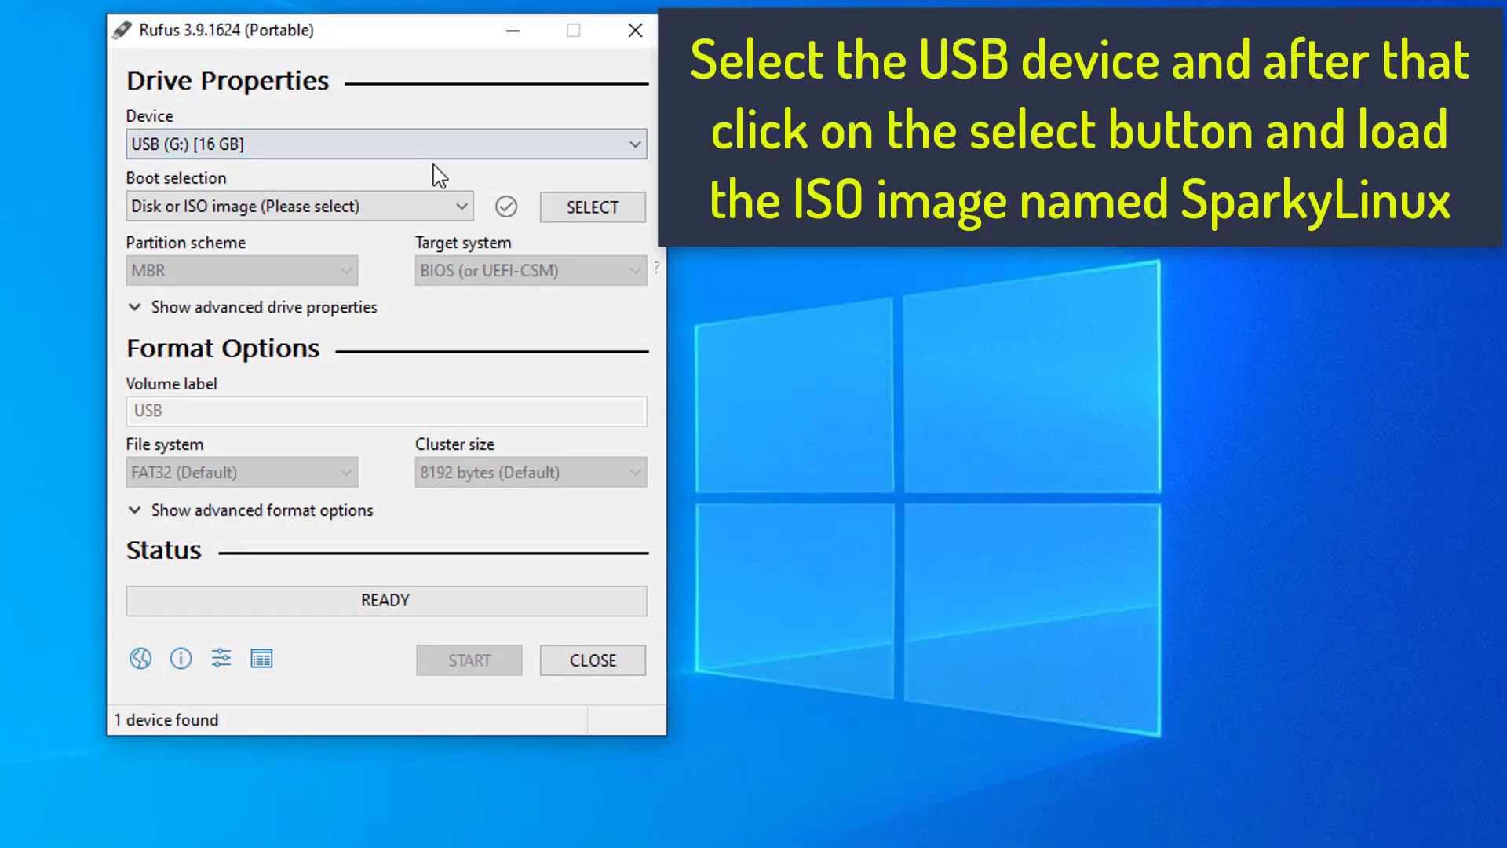
# - Load sparkylinux-2020.03.1-x86_64-lxqt.iso from Downloads as the boot image
pyautogui.click(594, 209)
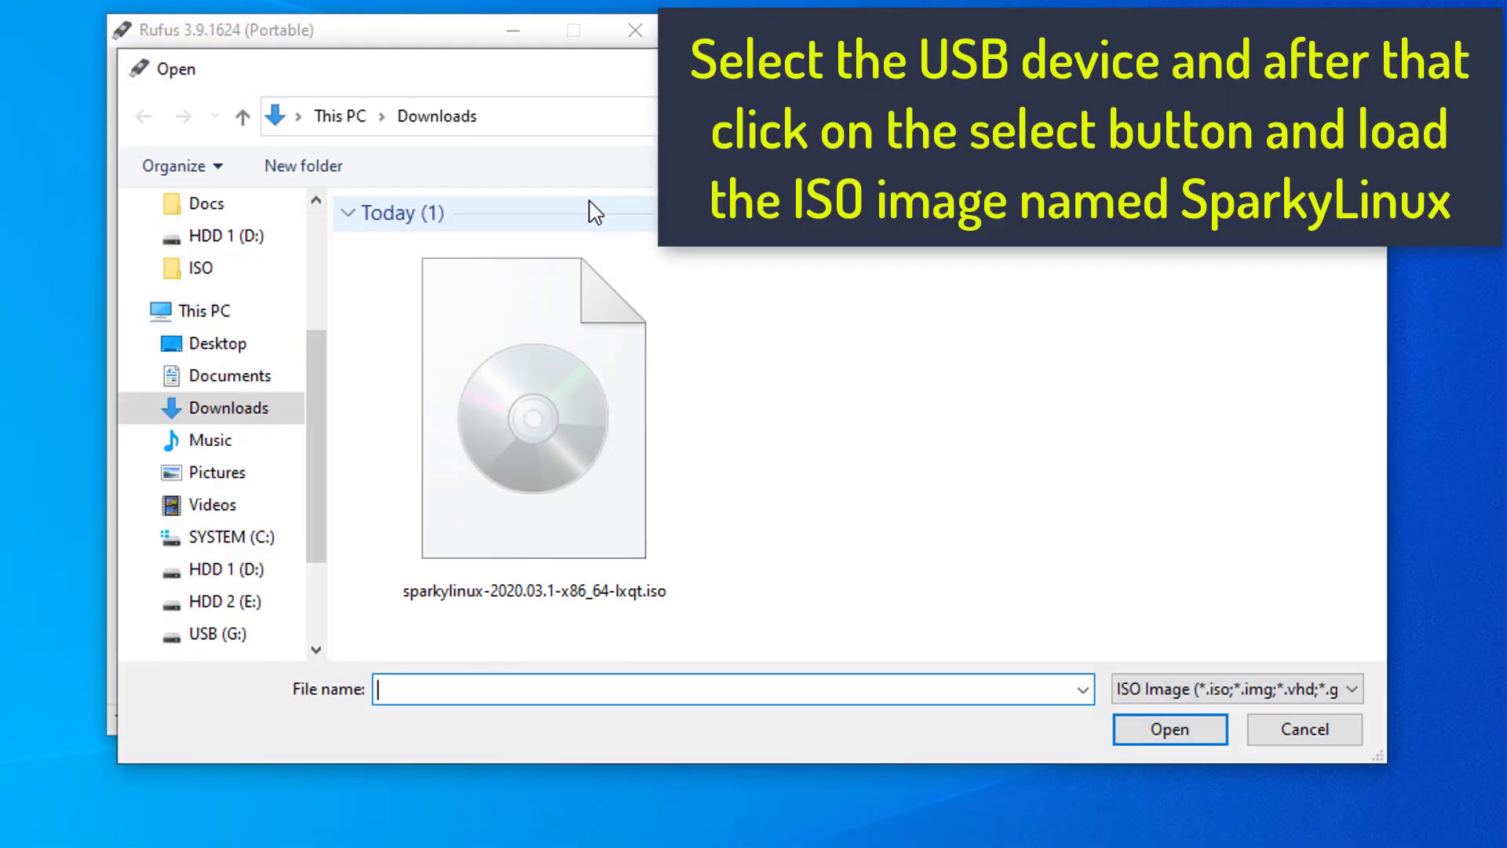
pyautogui.click(521, 370)
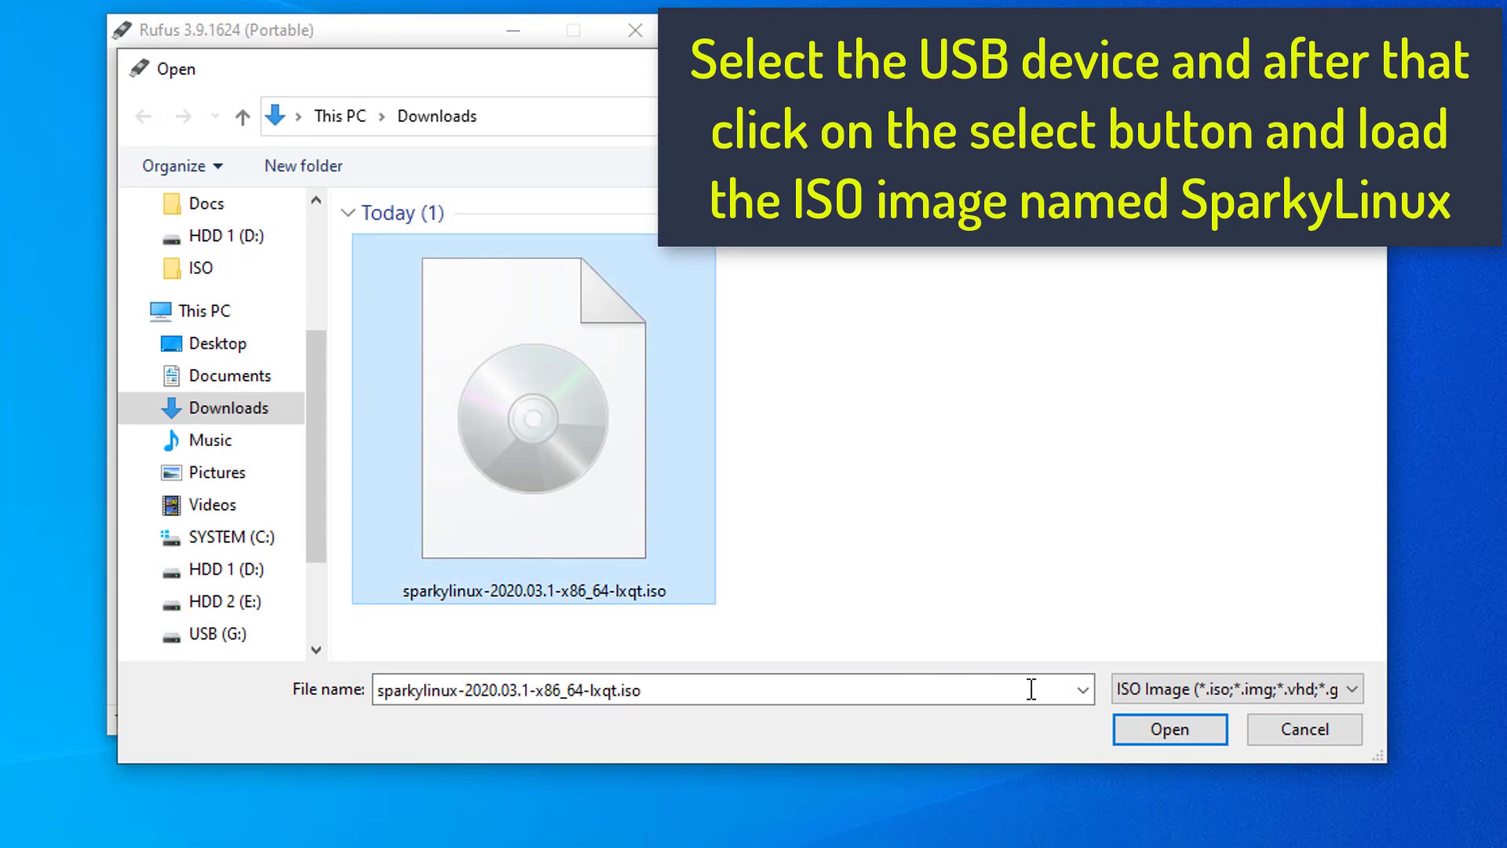
pyautogui.click(1169, 729)
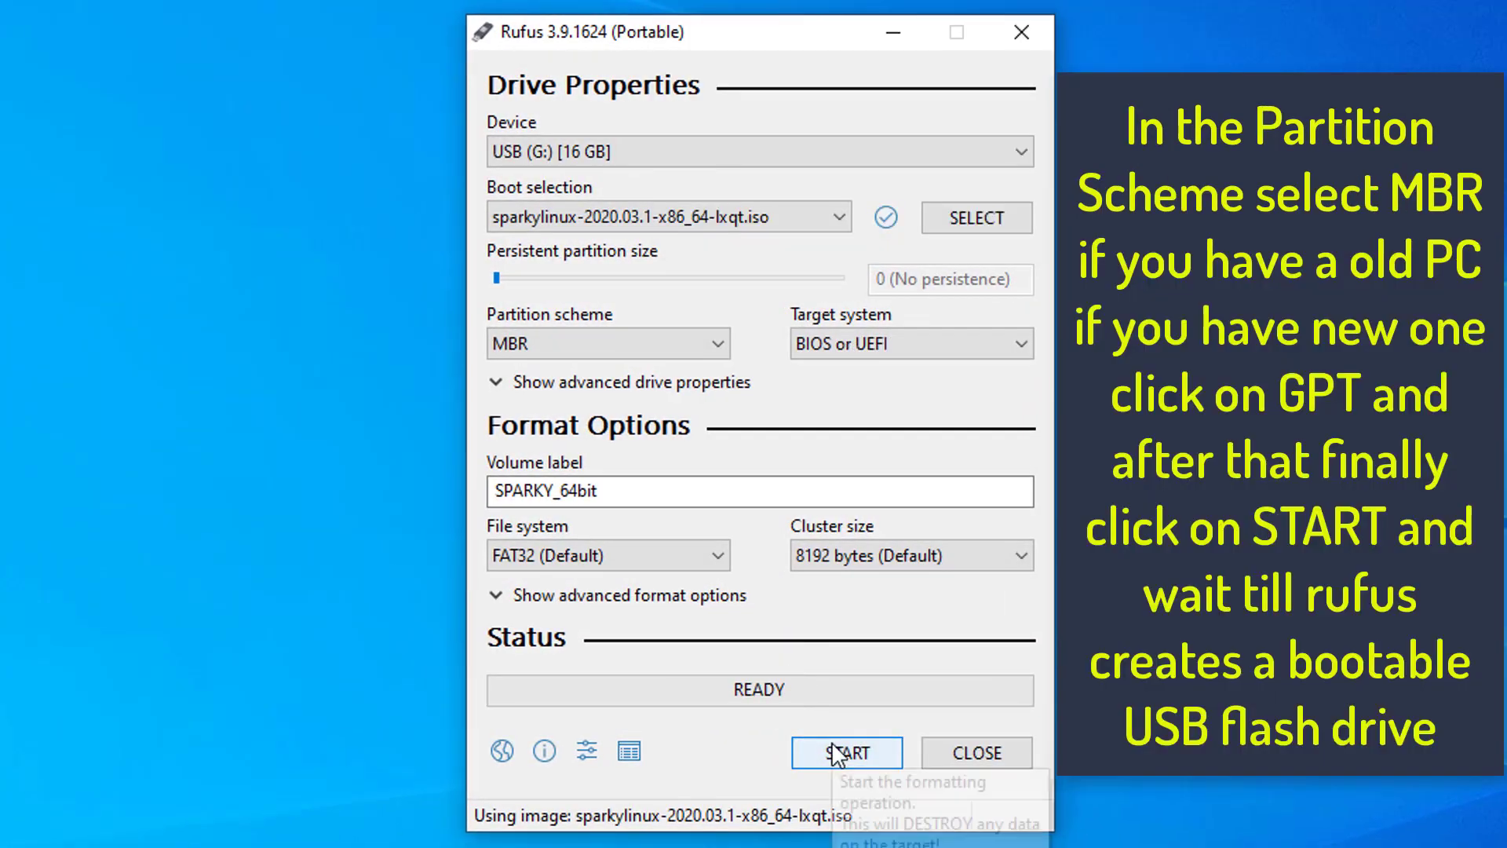
# - Write the bootable USB drive with the MBR partition scheme and close Rufus when it is done
pyautogui.click(604, 343)
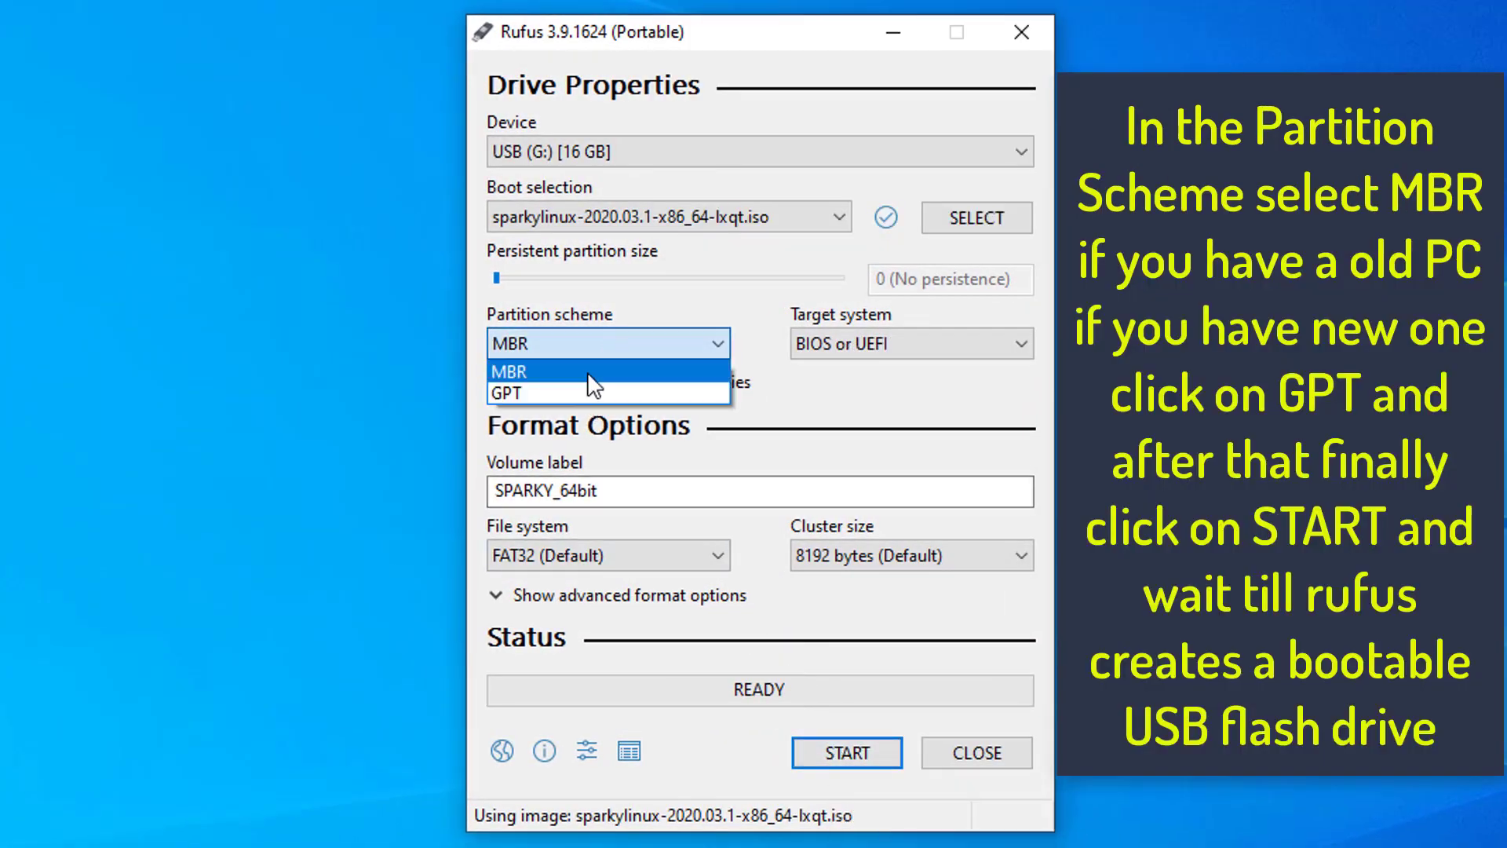
pyautogui.click(541, 372)
pyautogui.click(845, 752)
pyautogui.click(855, 671)
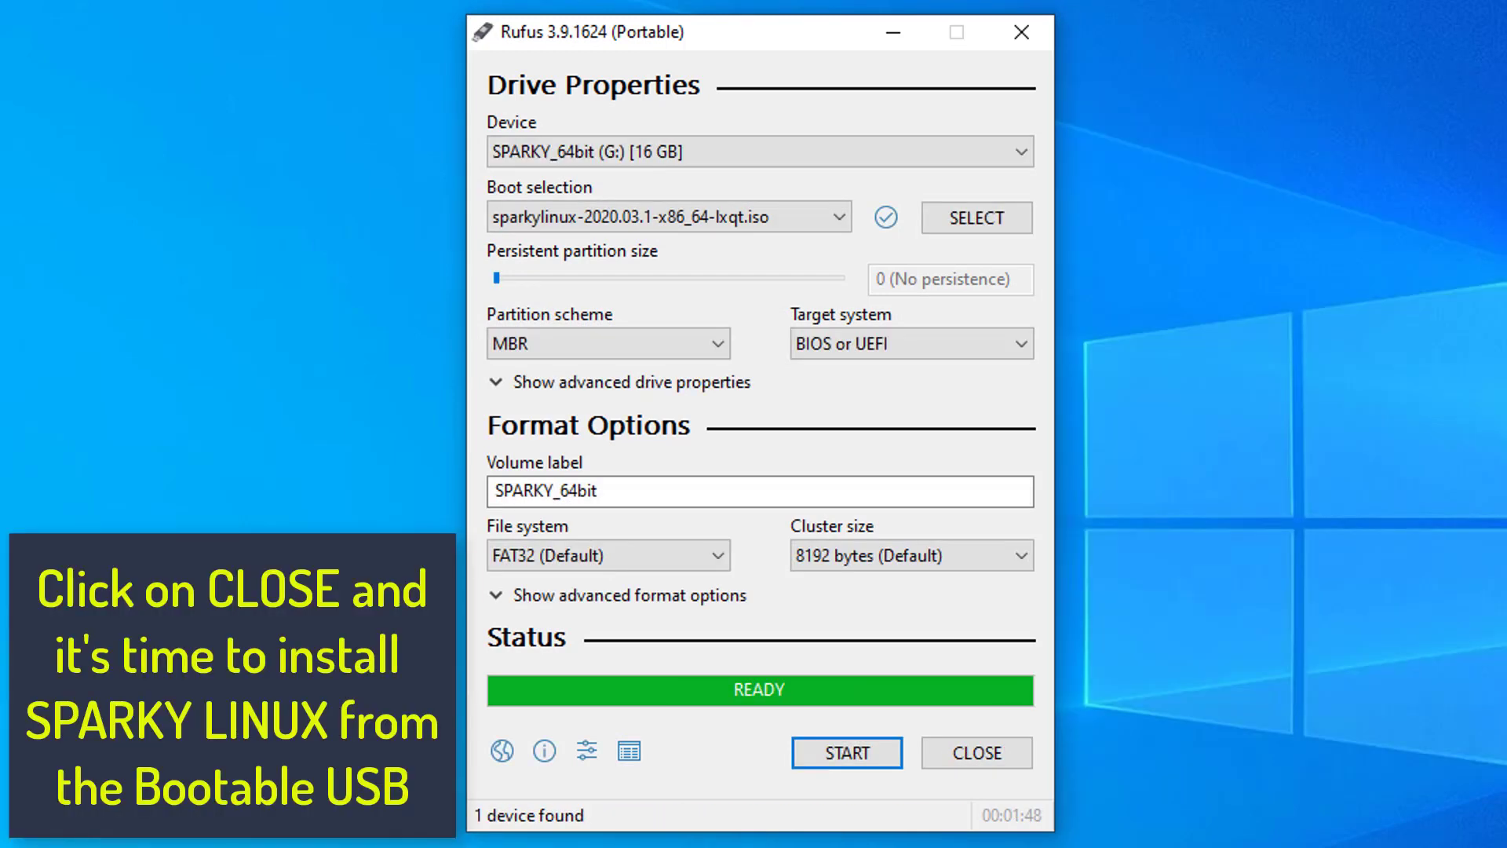
pyautogui.click(977, 758)
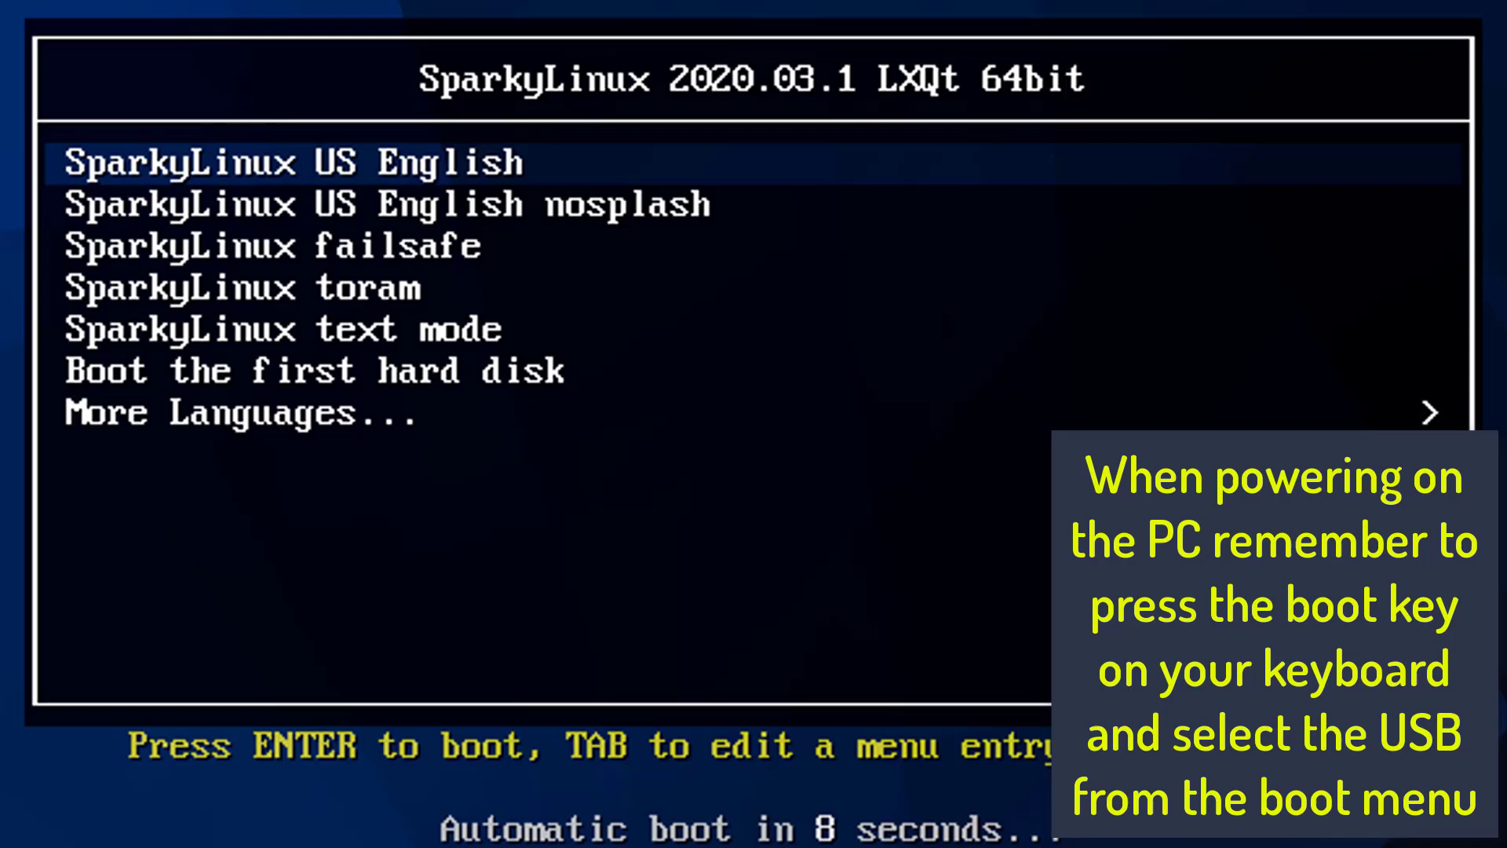
# - Boot the PC from the USB drive and launch the Sparky Installer on the live desktop
pyautogui.press('Return')
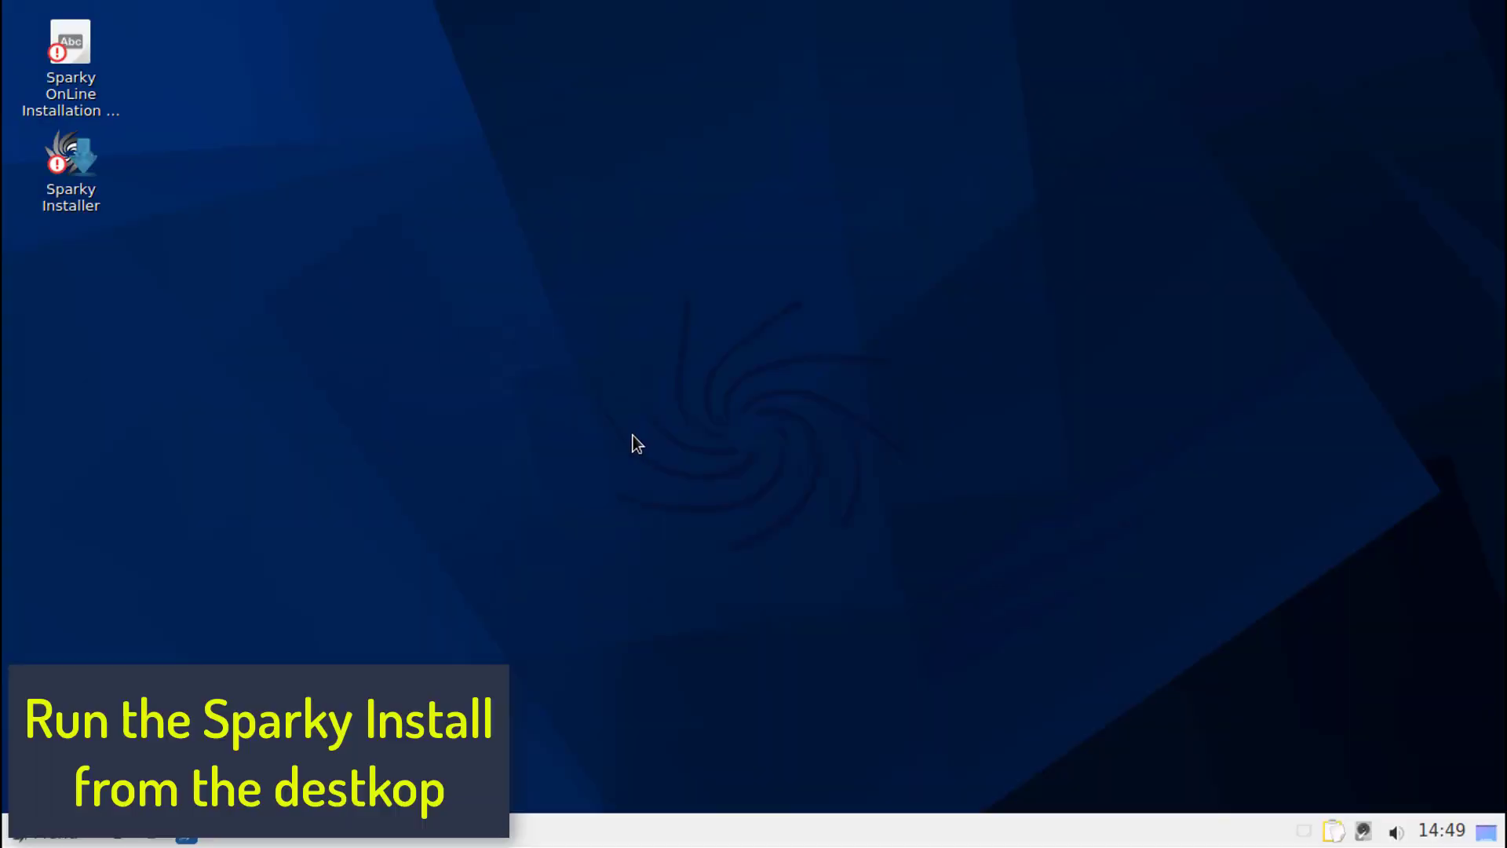
pyautogui.click(60, 165)
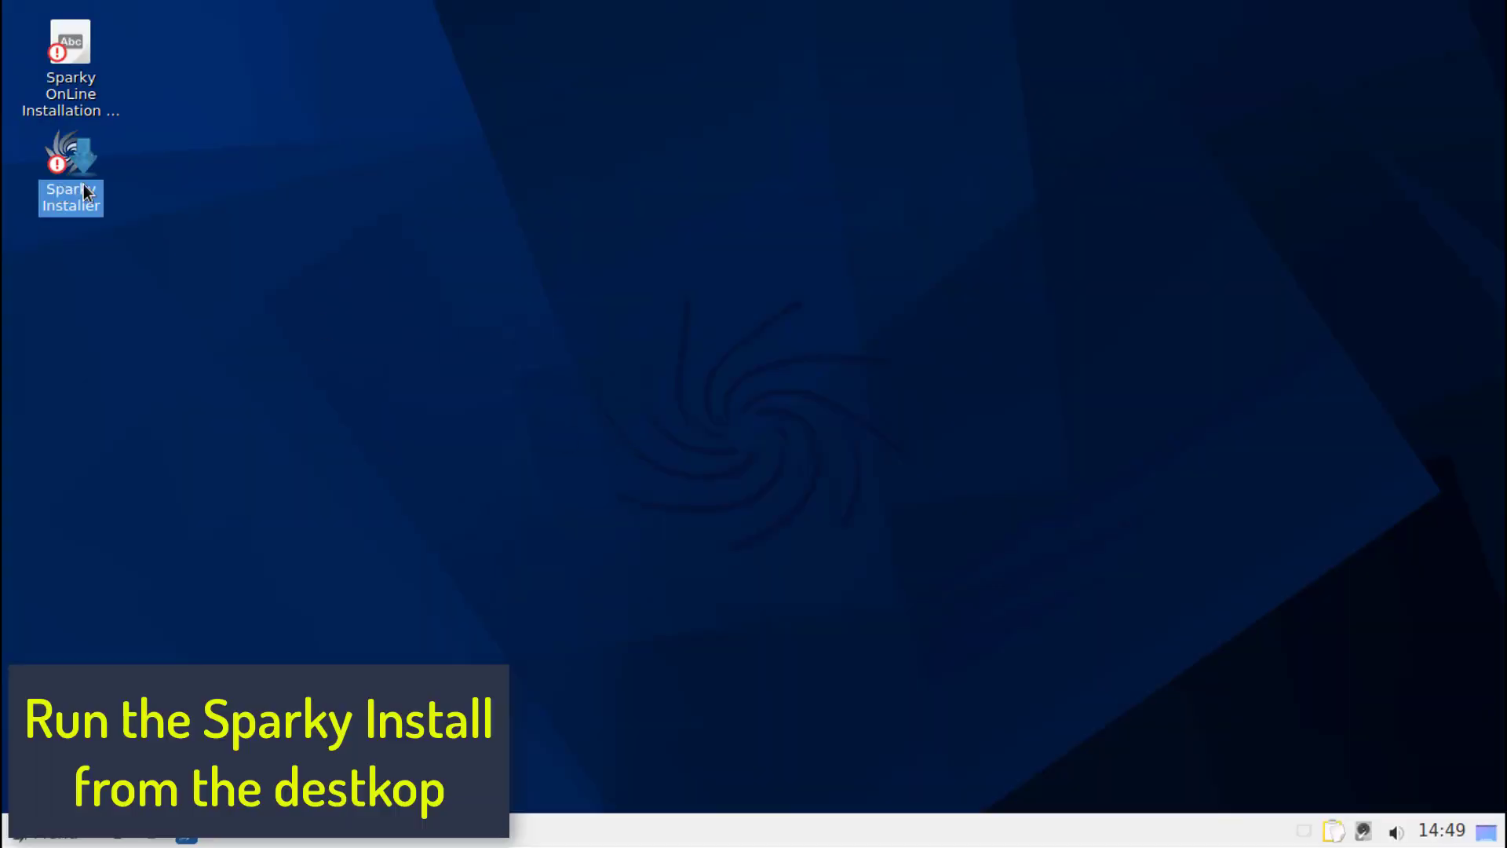
pyautogui.doubleClick(60, 164)
pyautogui.click(603, 392)
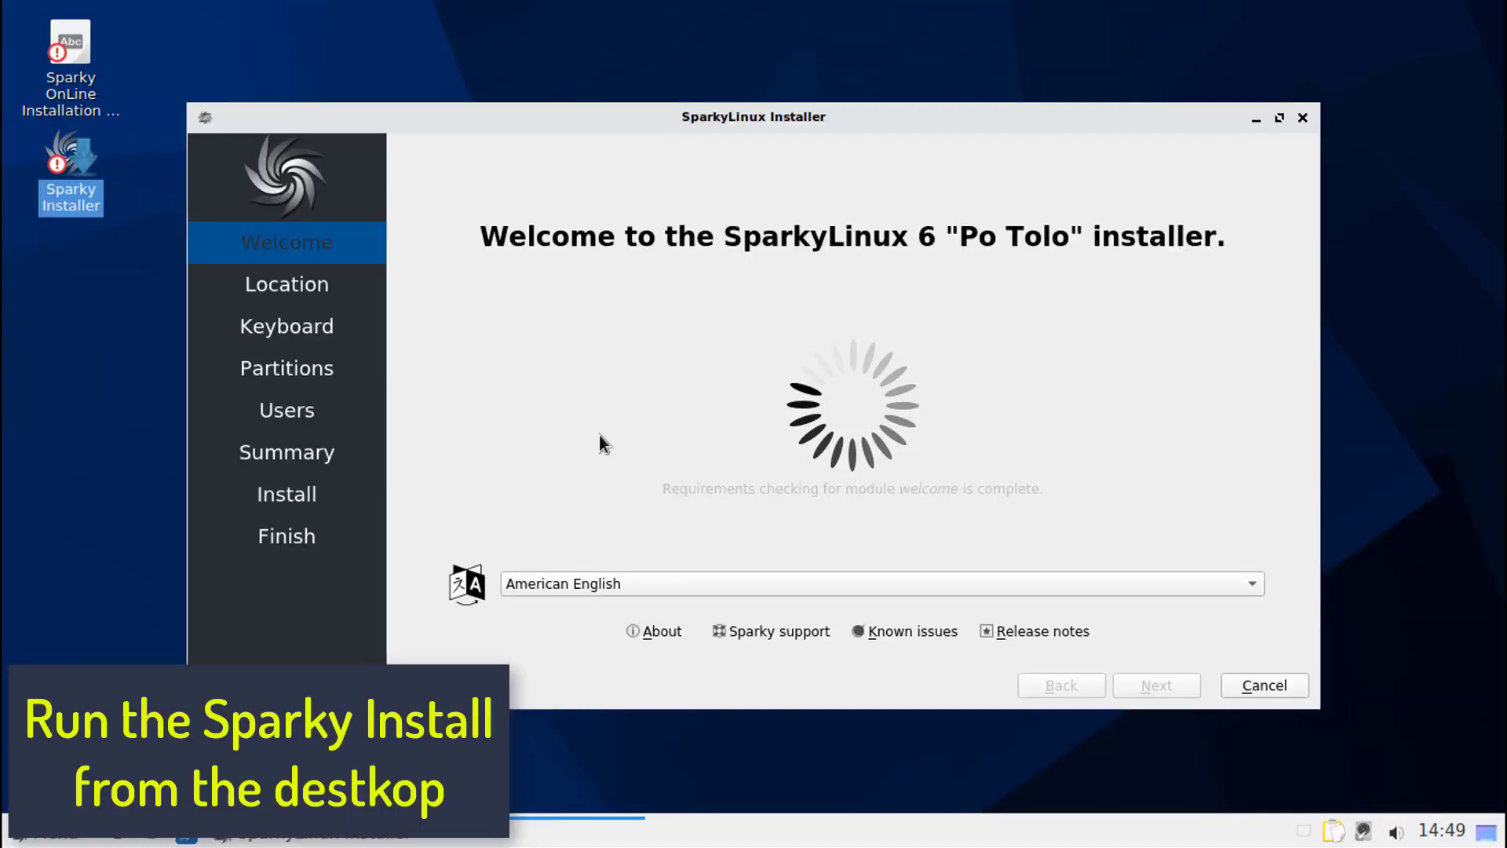
# - Use American English as the installation language and set the time zone to America/Chicago
pyautogui.click(758, 590)
pyautogui.click(440, 463)
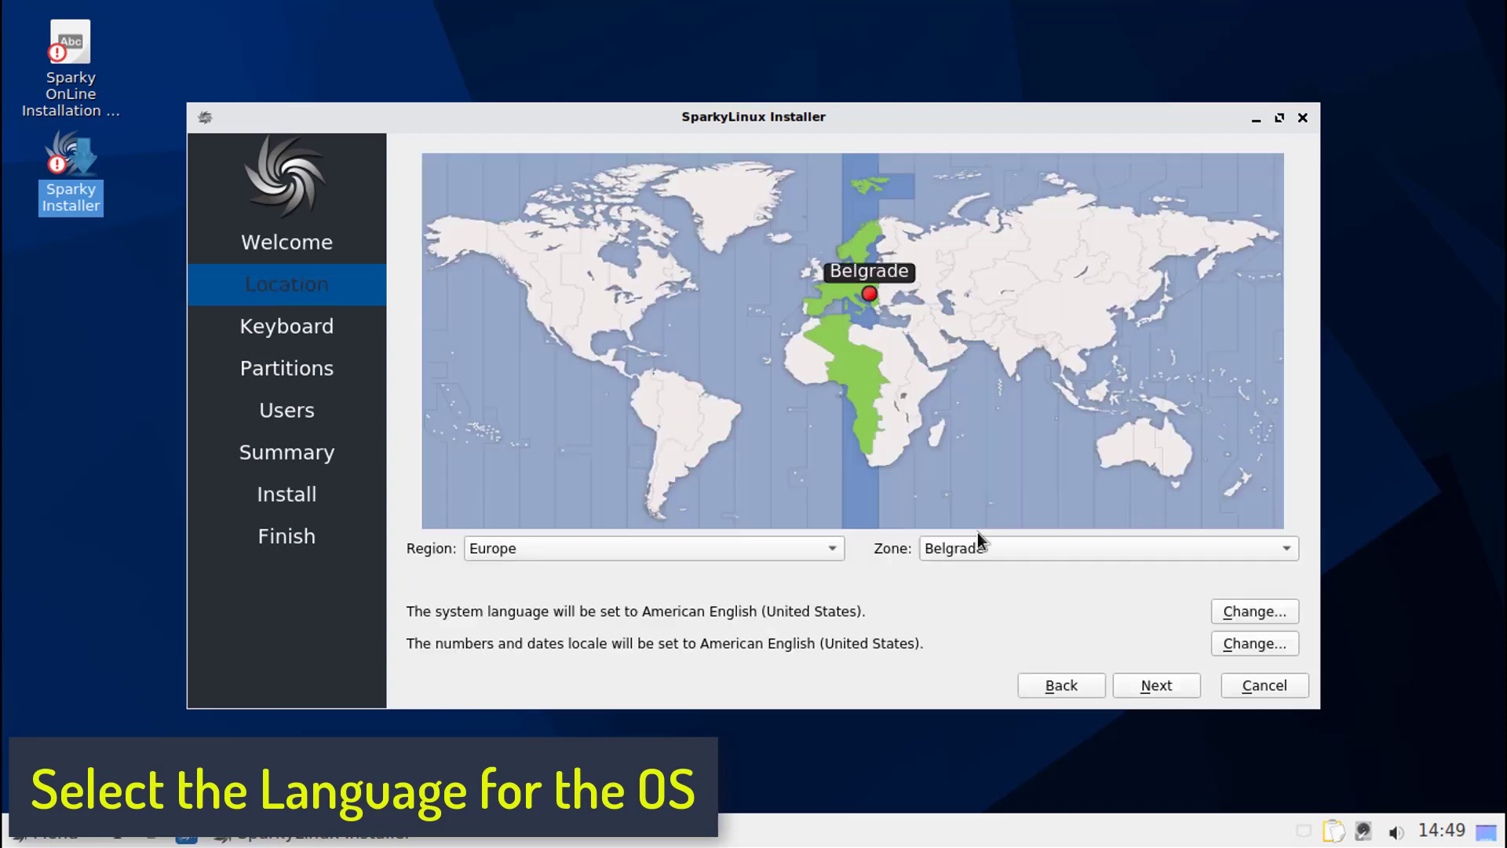
pyautogui.click(607, 296)
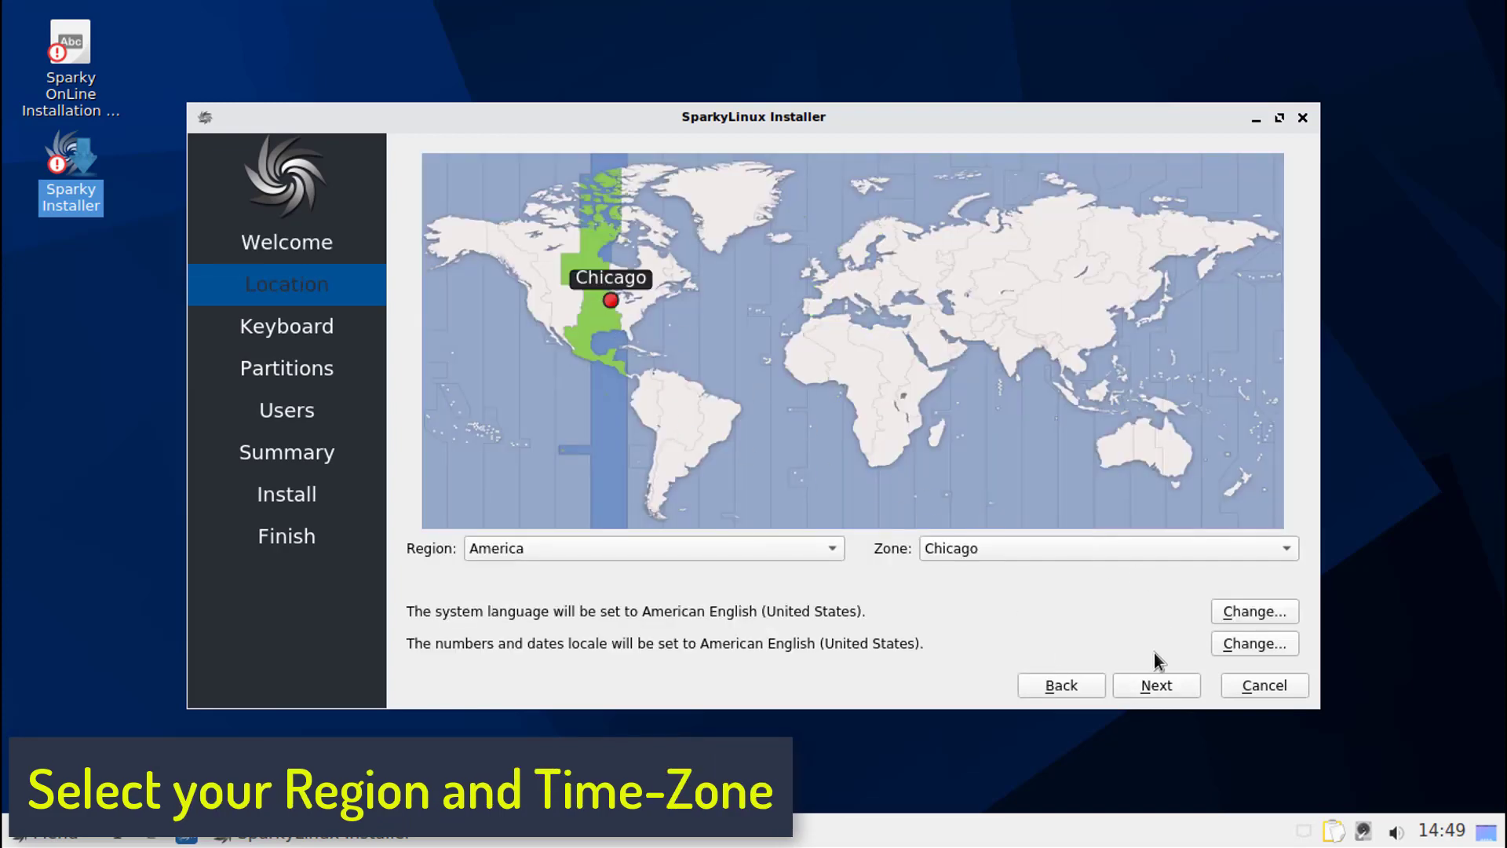
pyautogui.click(1154, 684)
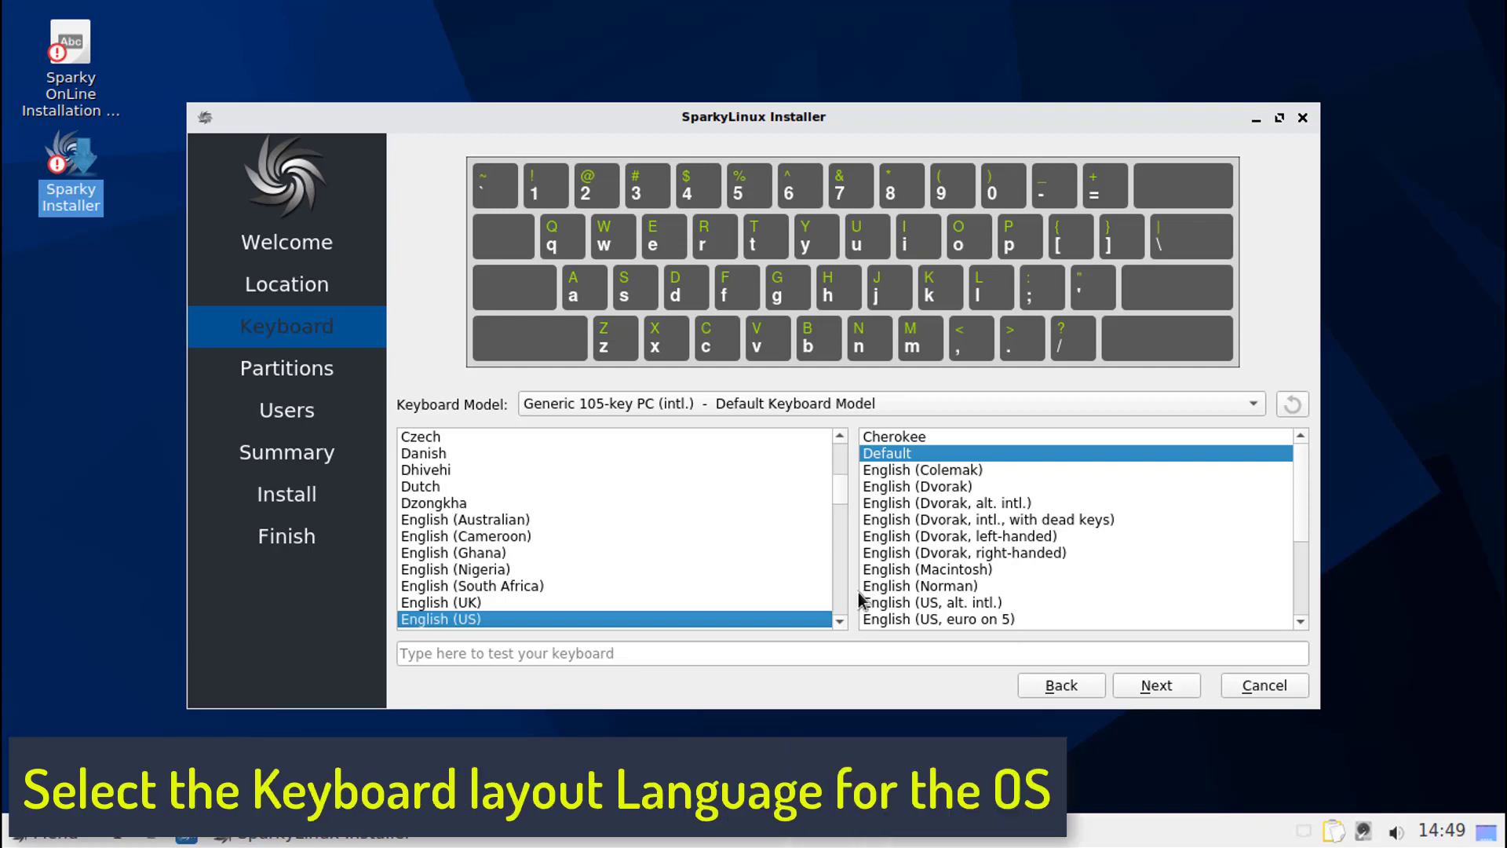
# - Accept the English (US) keyboard layout and choose to erase the 32.0 GiB /dev/sda disk using Swap (with Hibernate)
pyautogui.click(1156, 685)
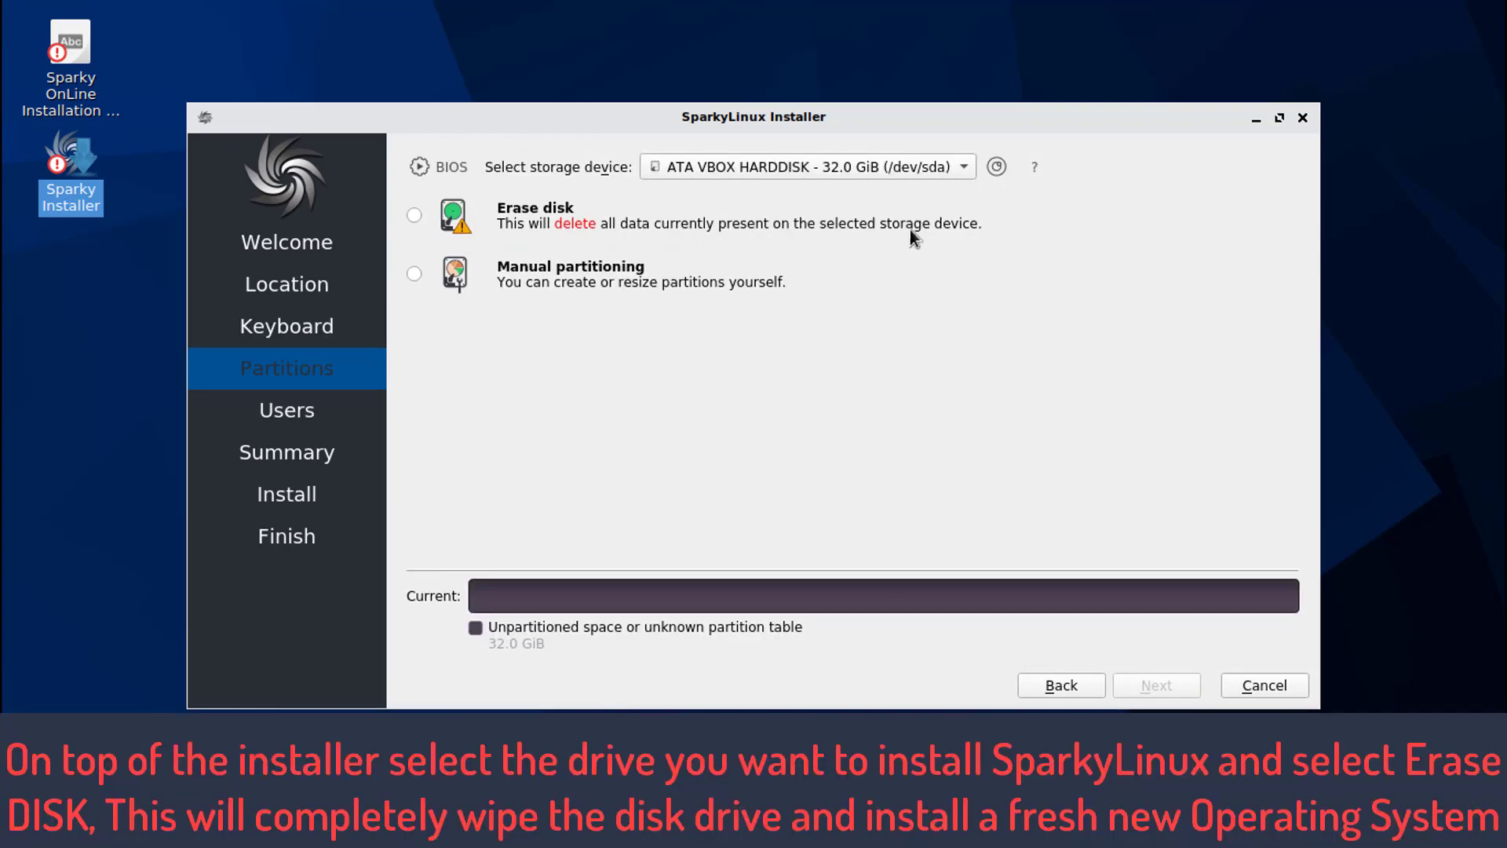
pyautogui.click(425, 218)
pyautogui.click(555, 262)
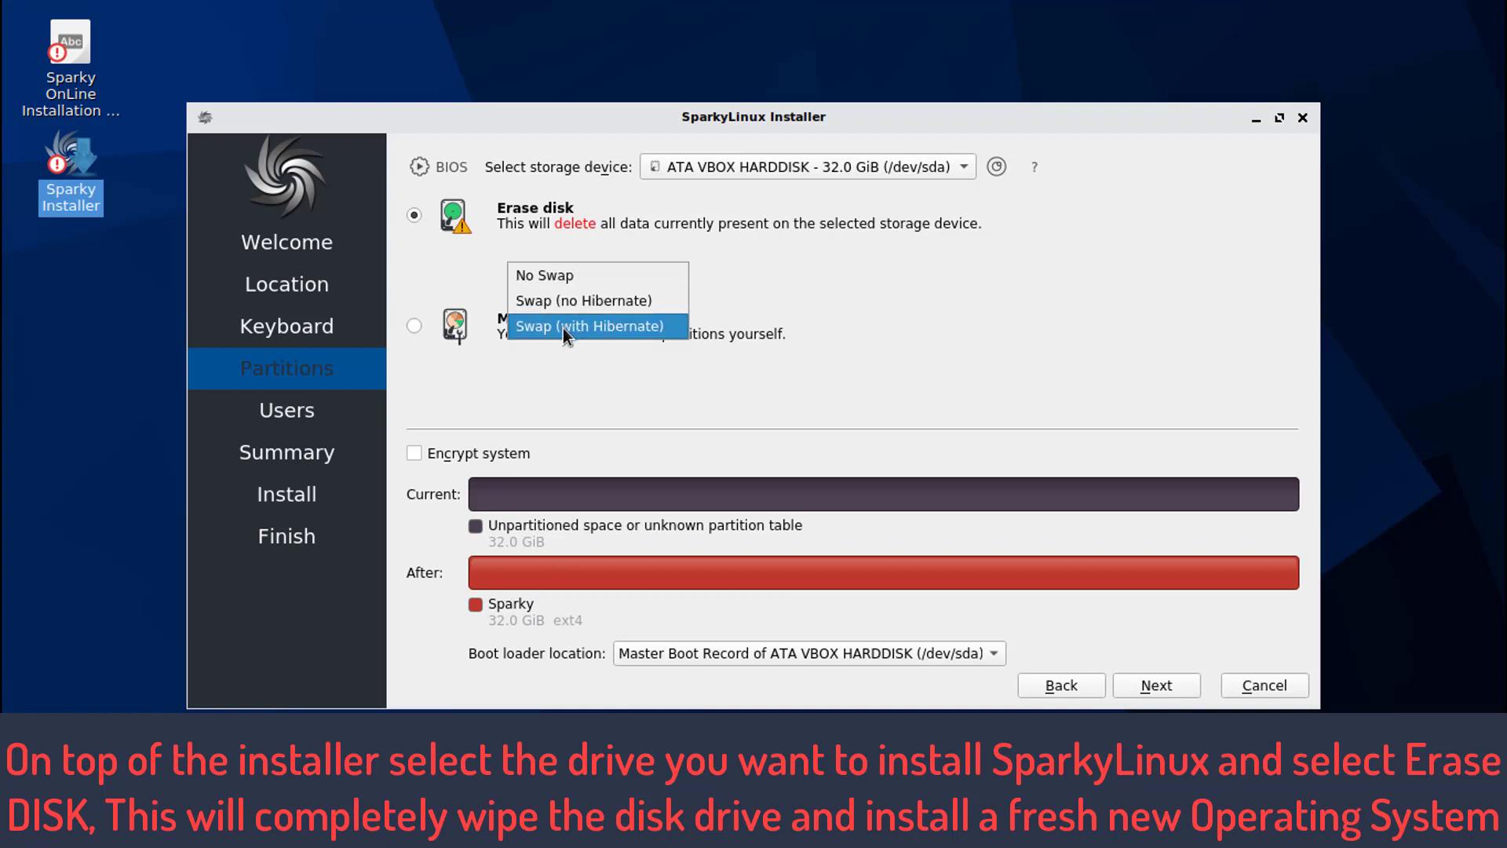
pyautogui.click(591, 326)
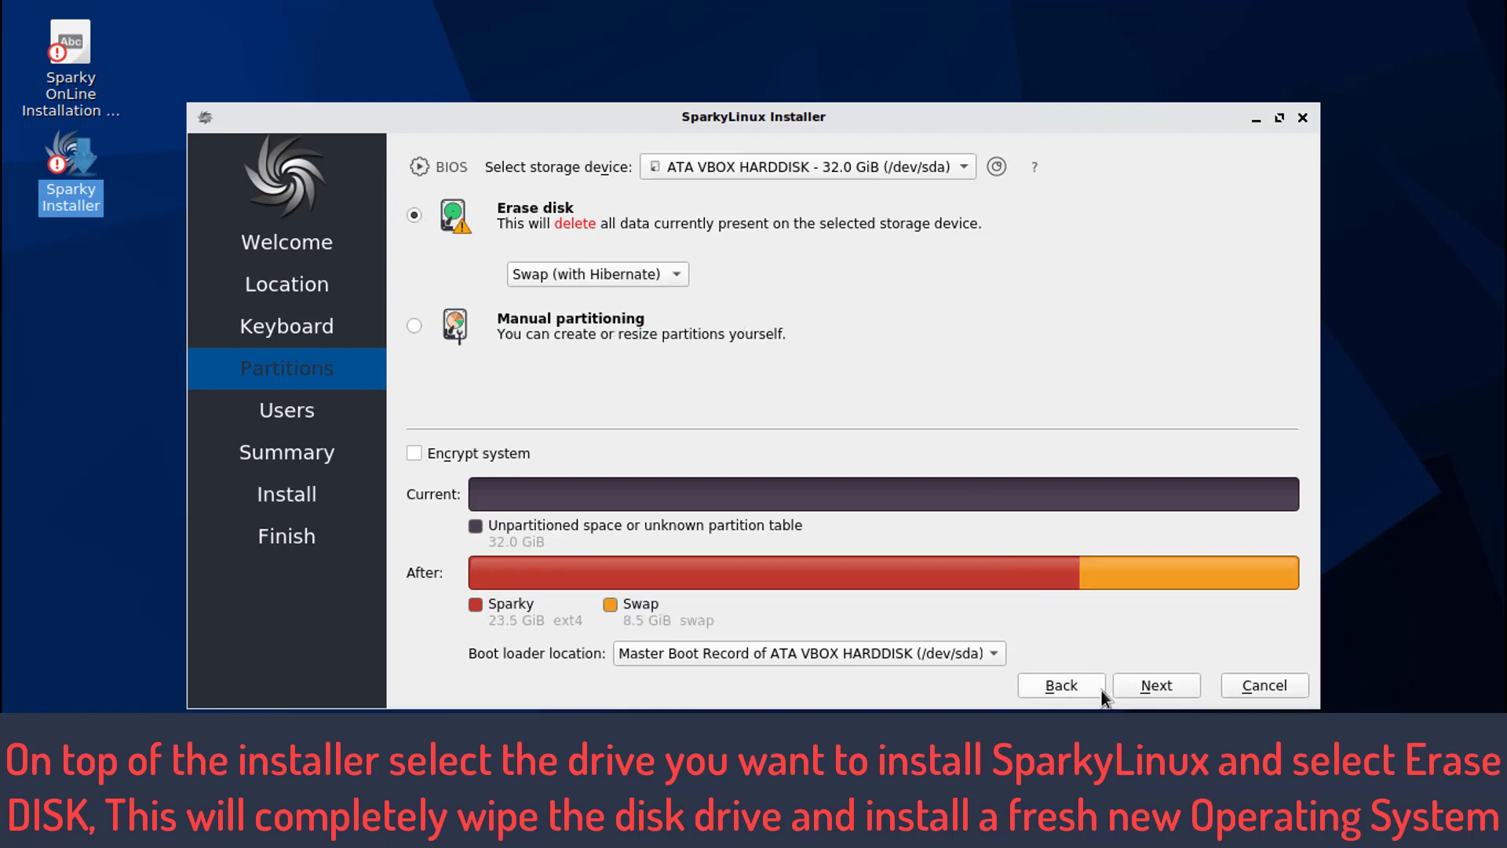
pyautogui.click(1146, 687)
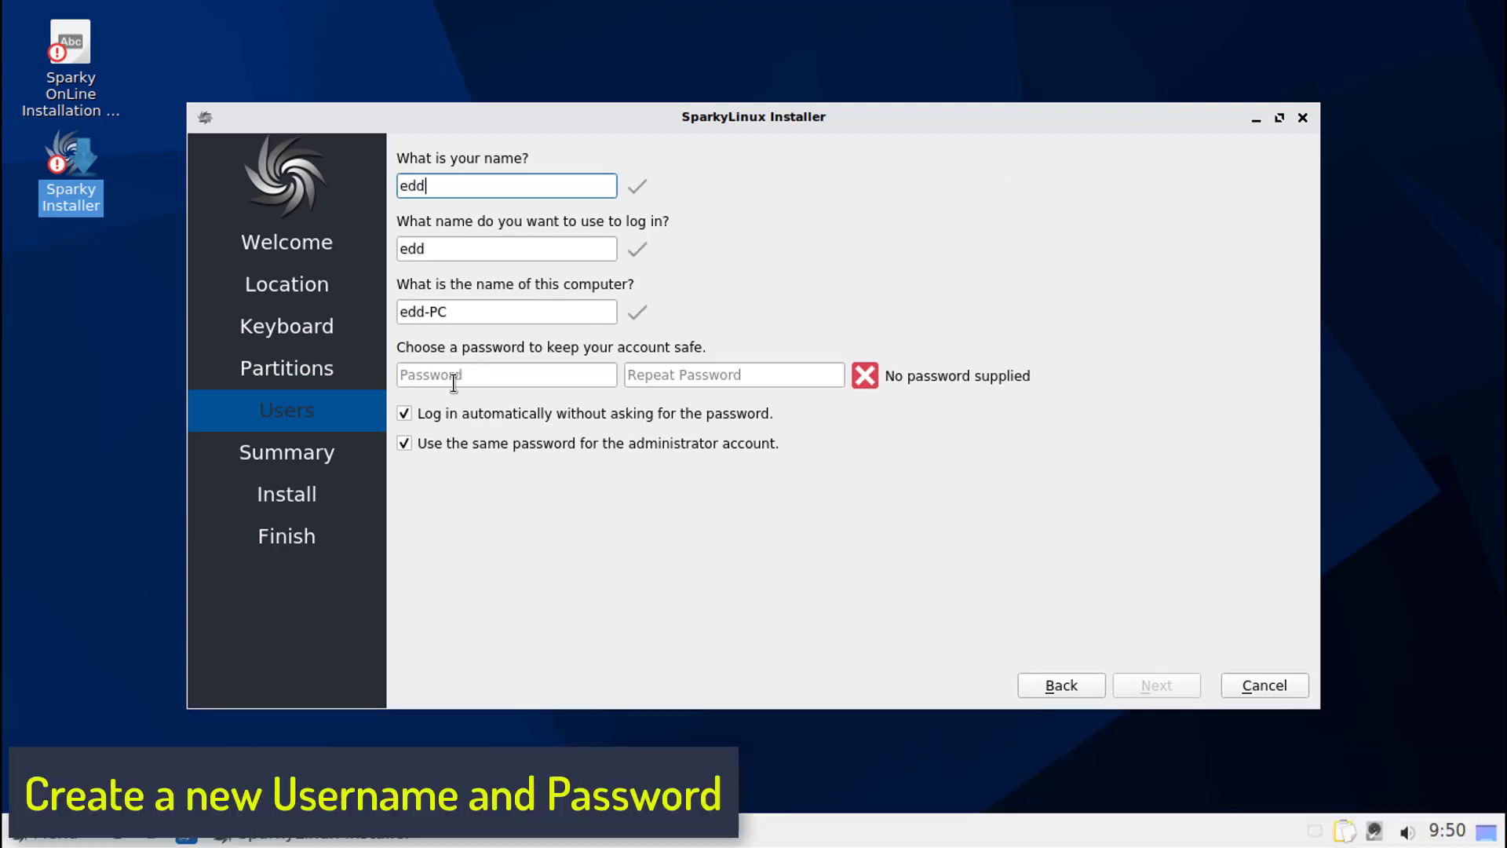
# - Fill in the user's name, login, computer name and account password, and start the installation
pyautogui.click(454, 376)
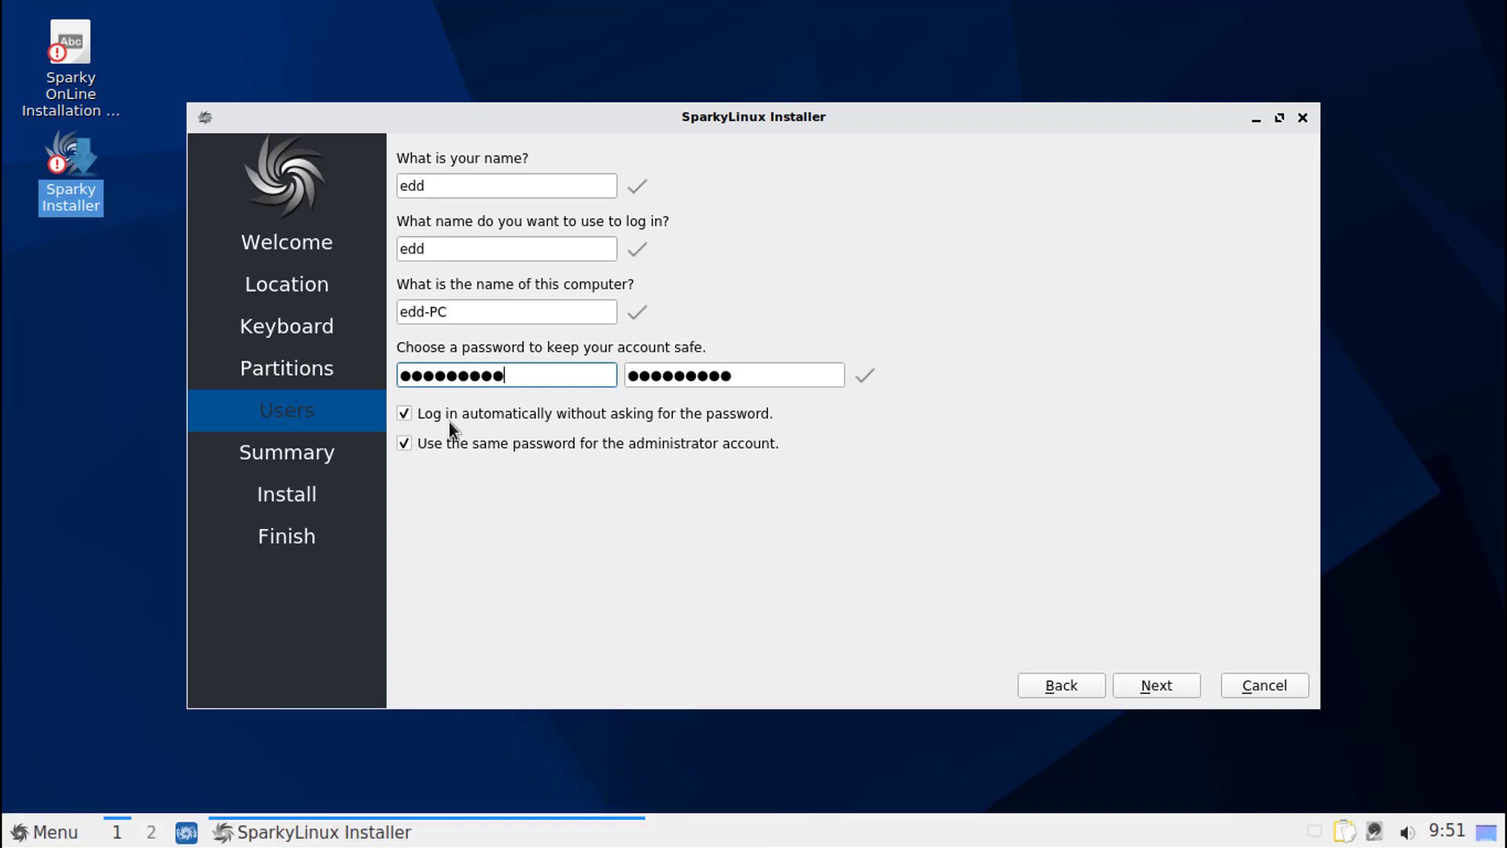
pyautogui.click(1136, 683)
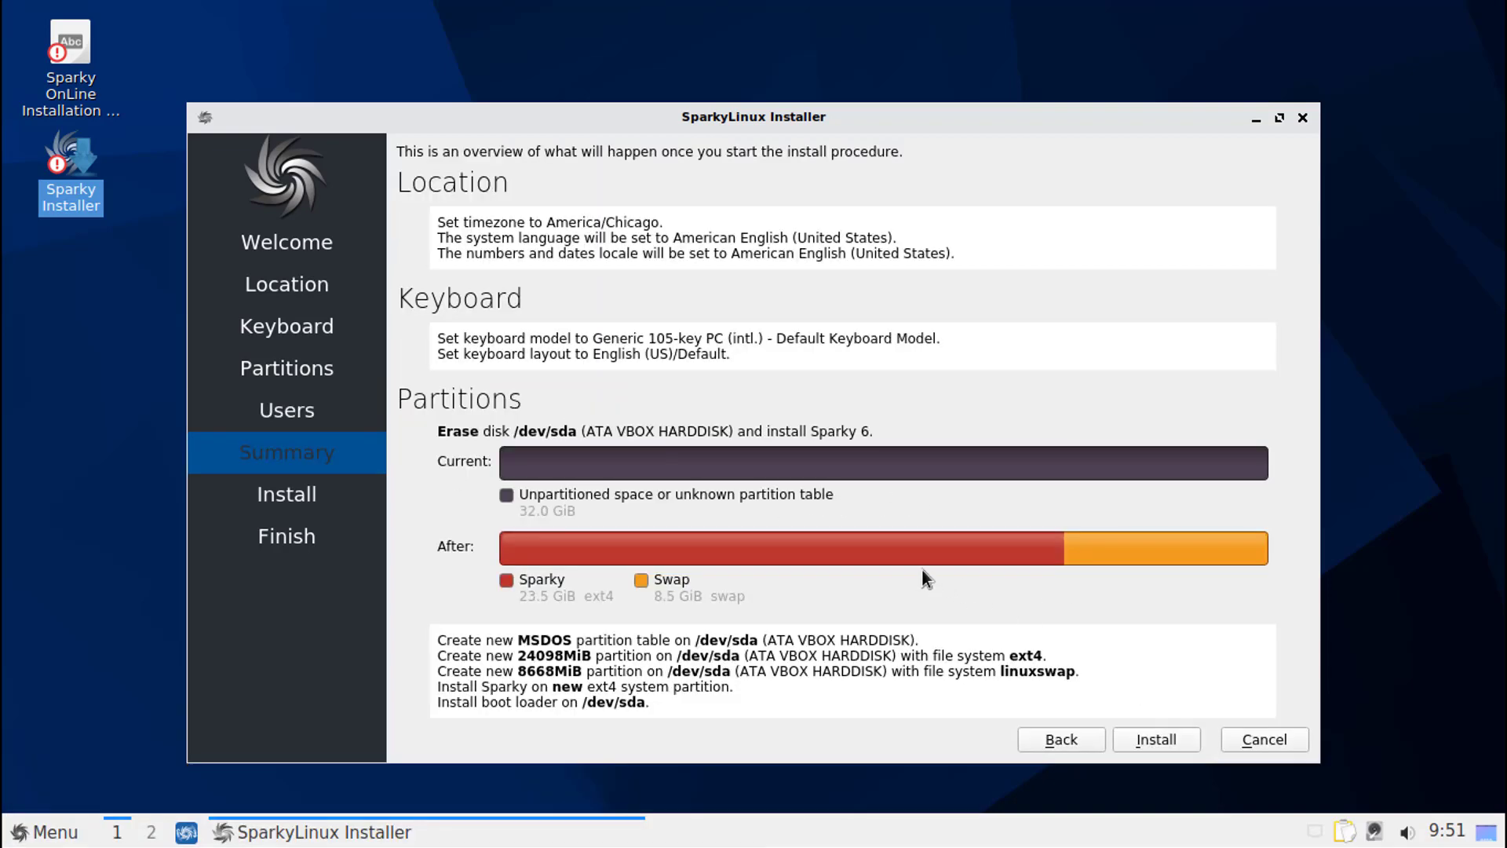
pyautogui.click(1153, 733)
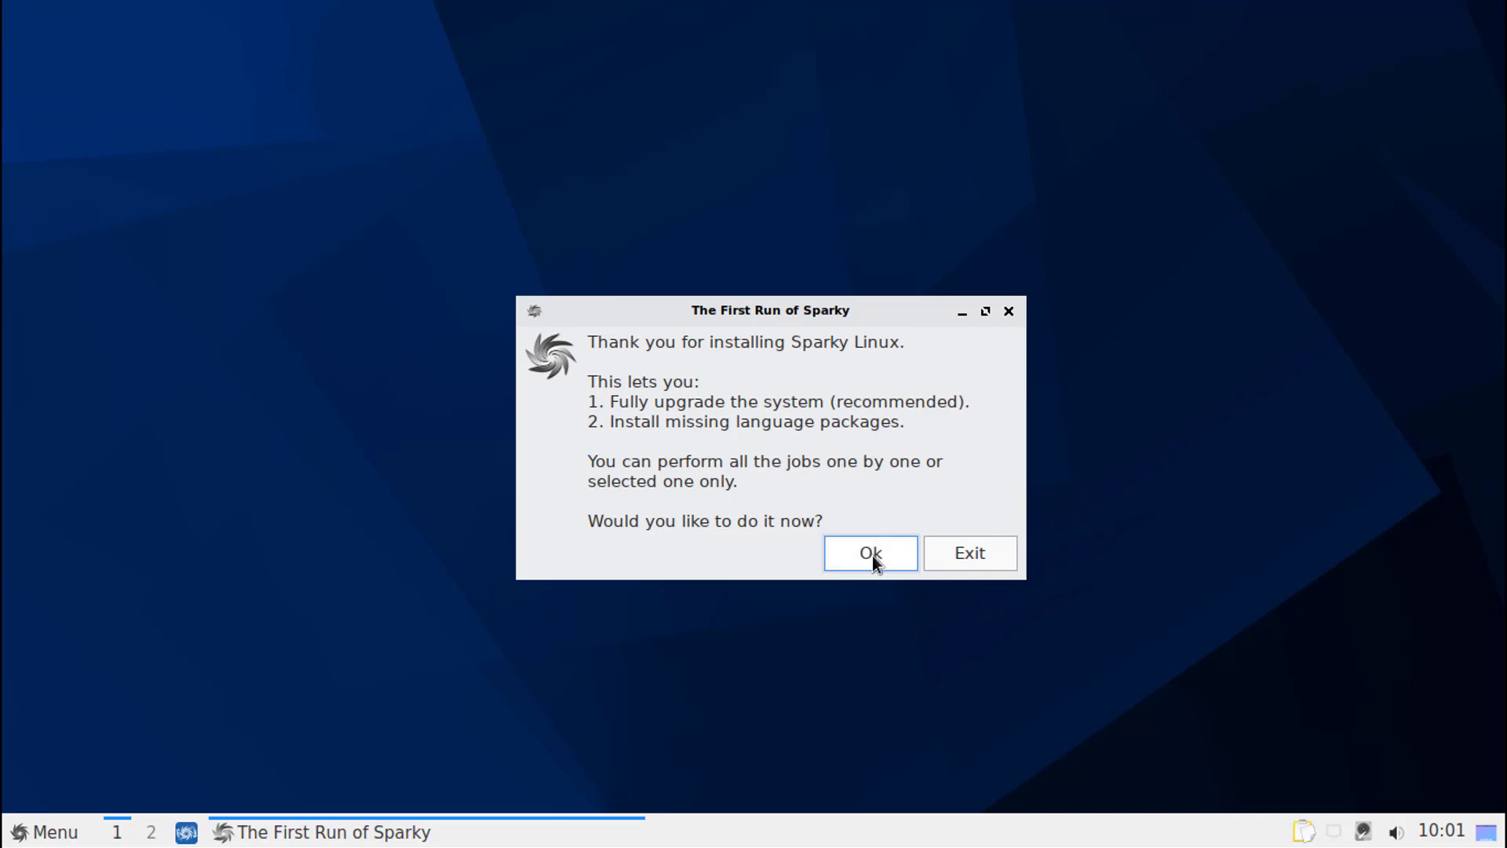
# - Authorize Sparky First Run with the account password and upgrade the system
pyautogui.click(896, 556)
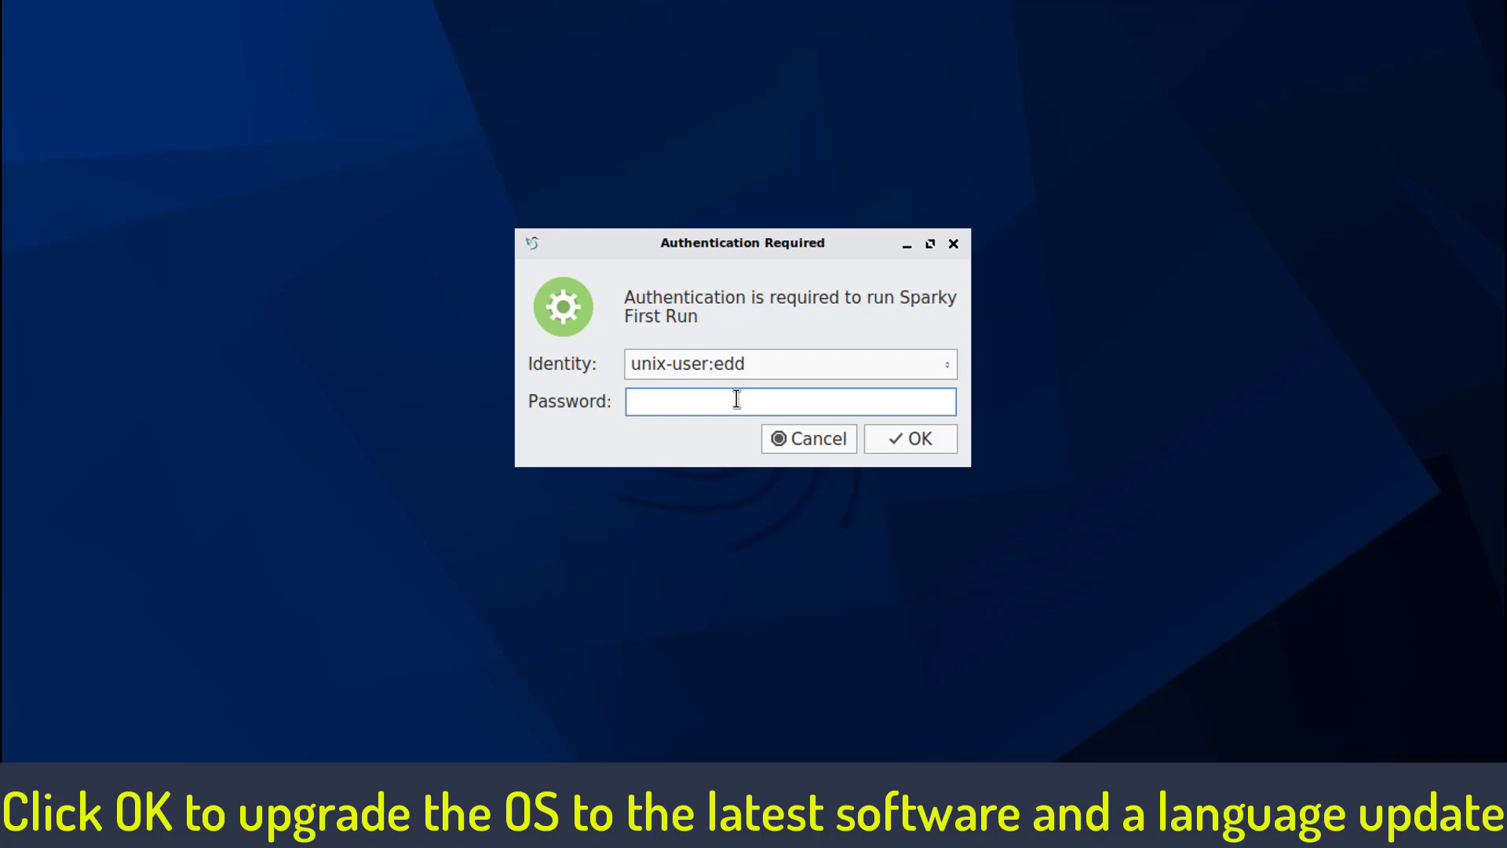
pyautogui.write('*********')
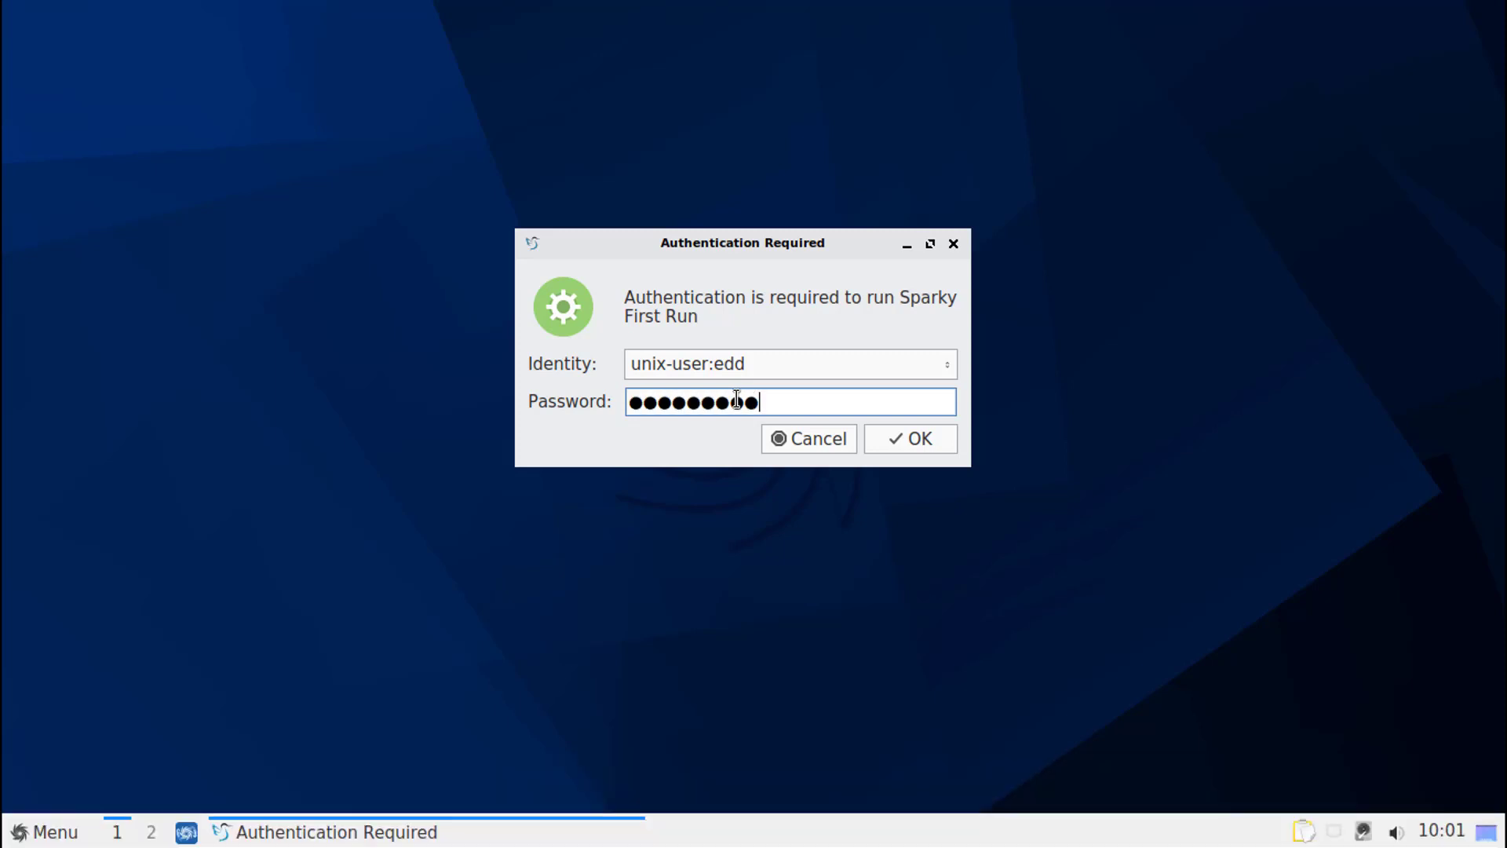
pyautogui.click(949, 428)
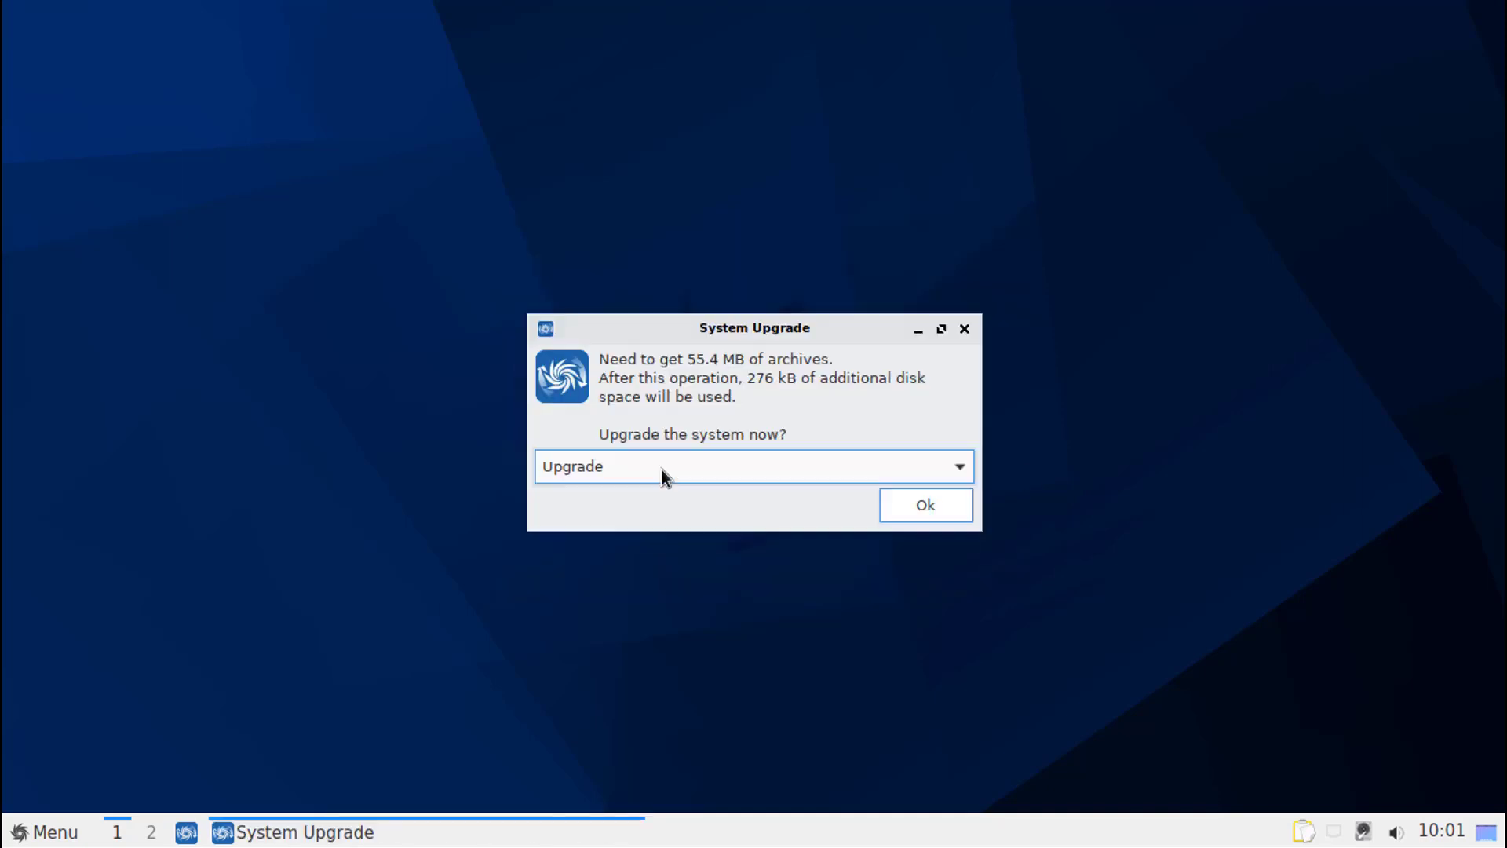
pyautogui.click(926, 504)
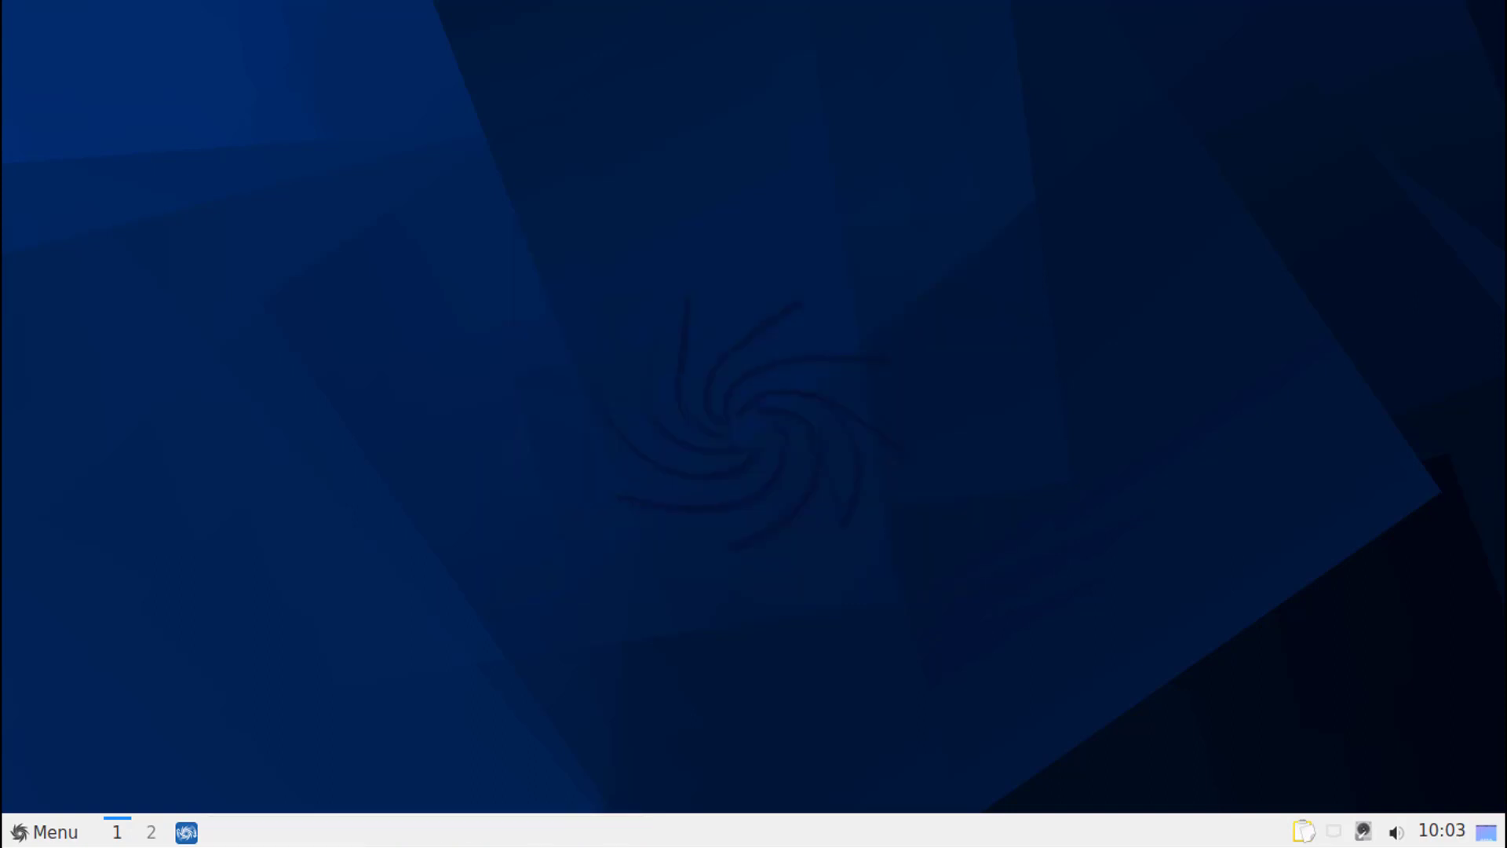
pyautogui.click(945, 474)
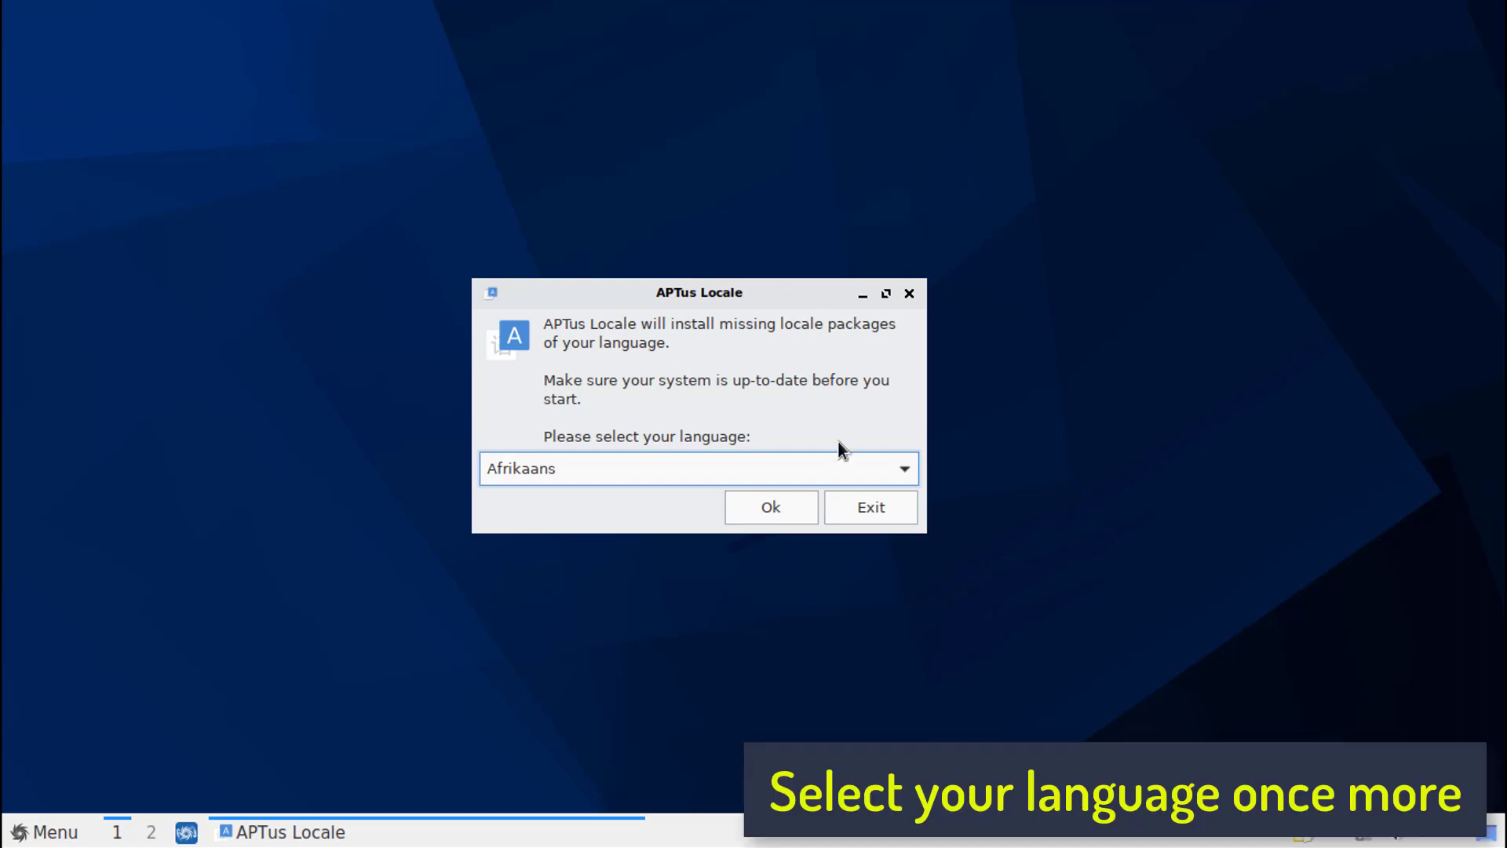
# - Choose EnglishGB as the language for installing the missing locale packages
pyautogui.click(841, 463)
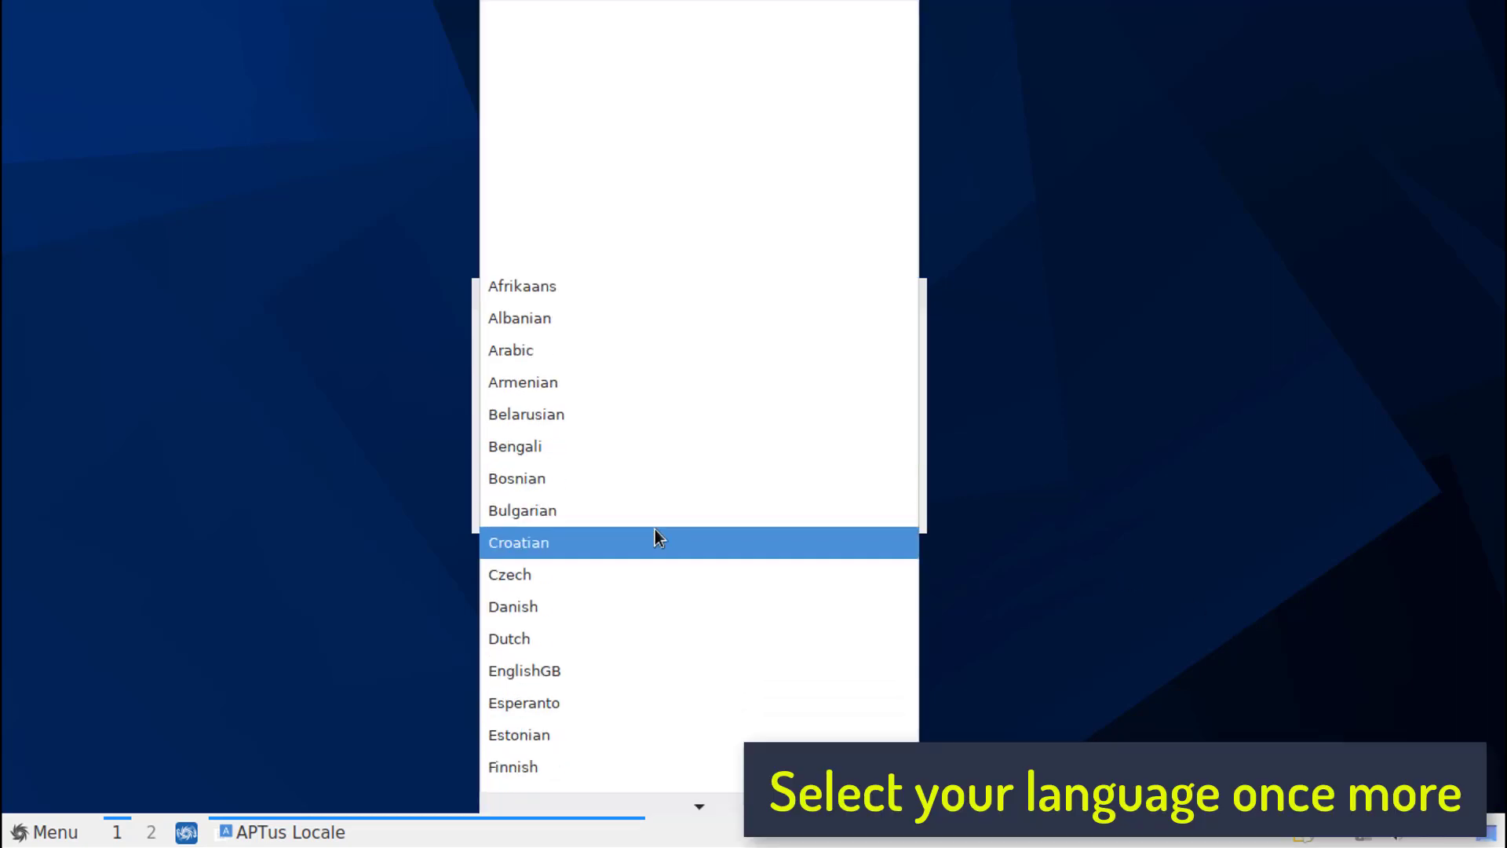
pyautogui.click(534, 640)
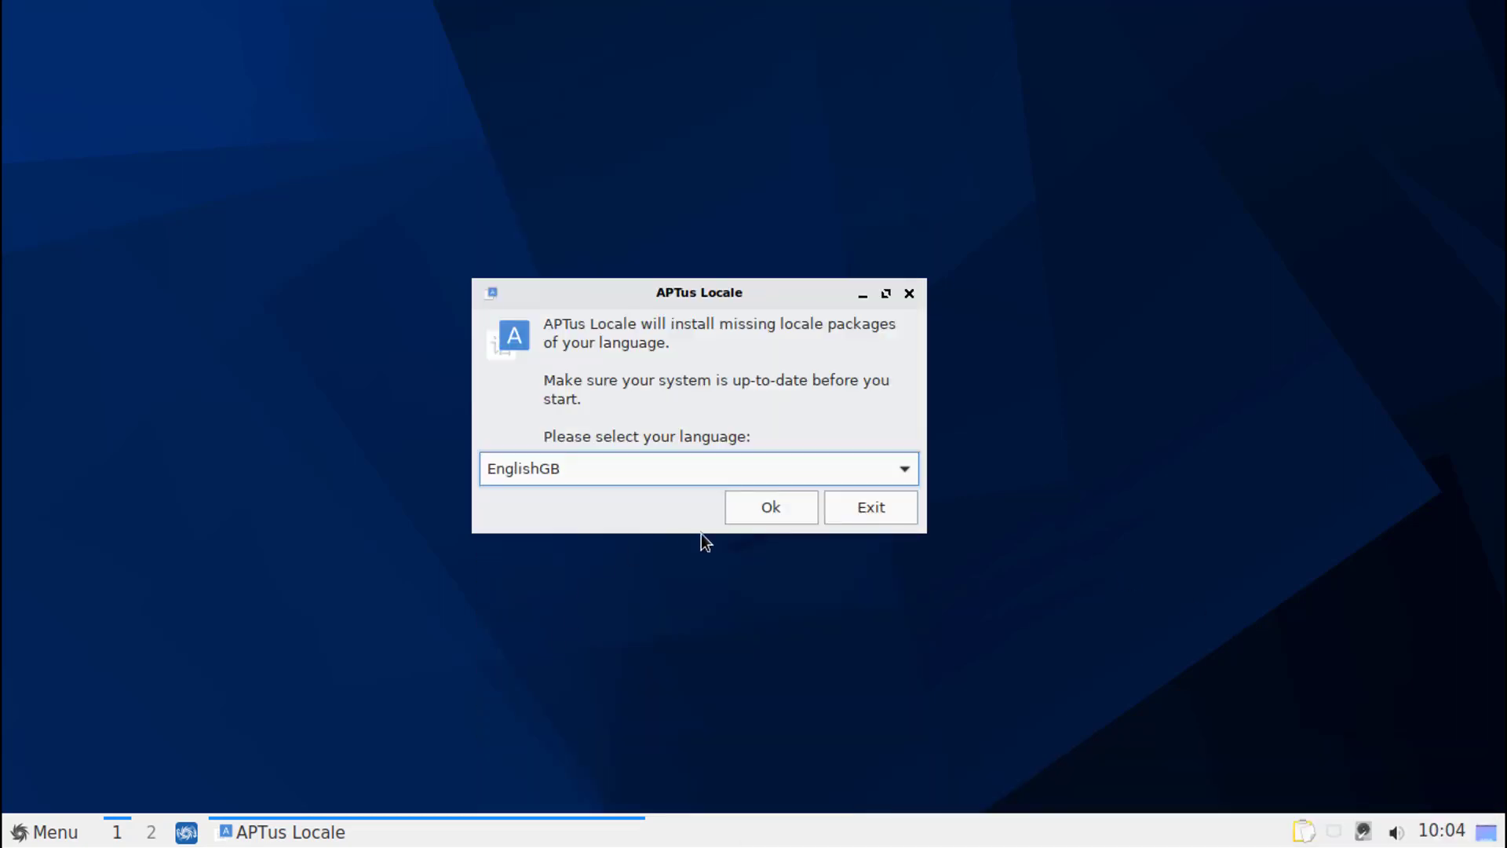
pyautogui.click(755, 509)
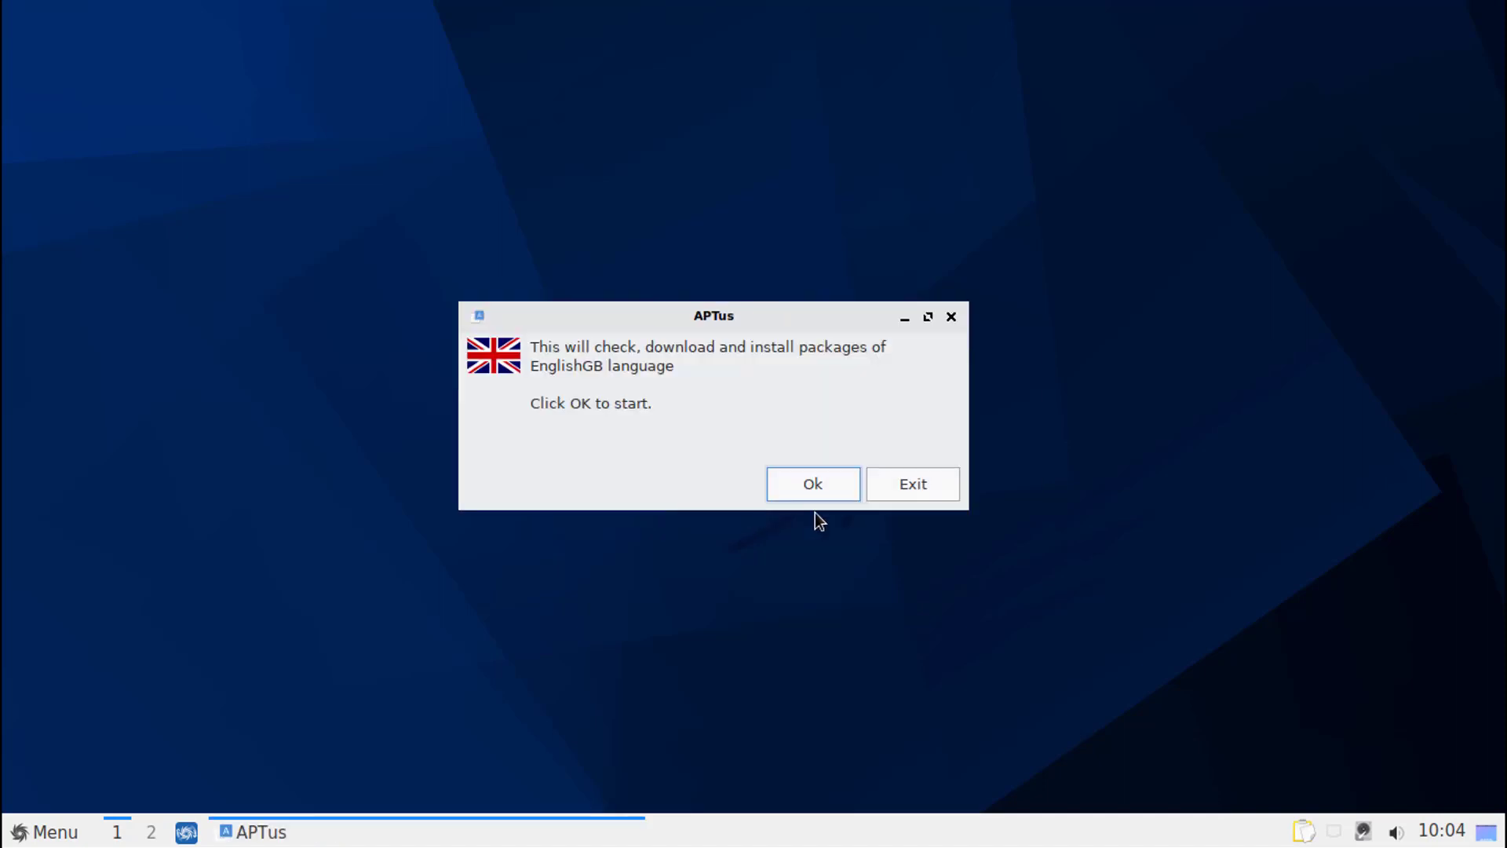
# - Start checking, downloading and installing the EnglishGB language packages
pyautogui.click(799, 480)
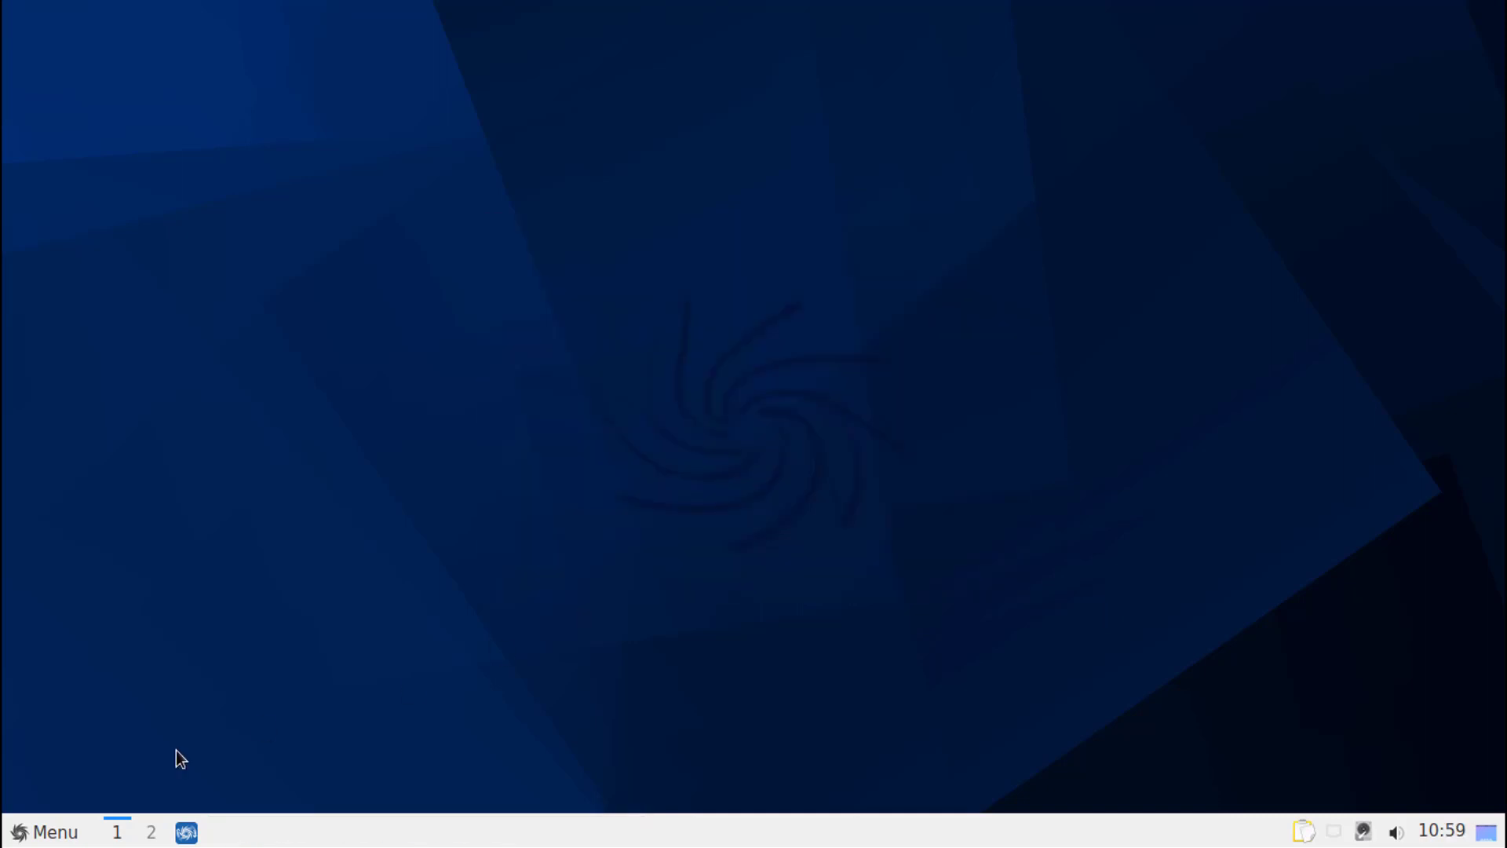
# - Look through the application categories, including Internet, Programming, System Tools and Preferences, to examine the preinstalled programs
pyautogui.click(47, 832)
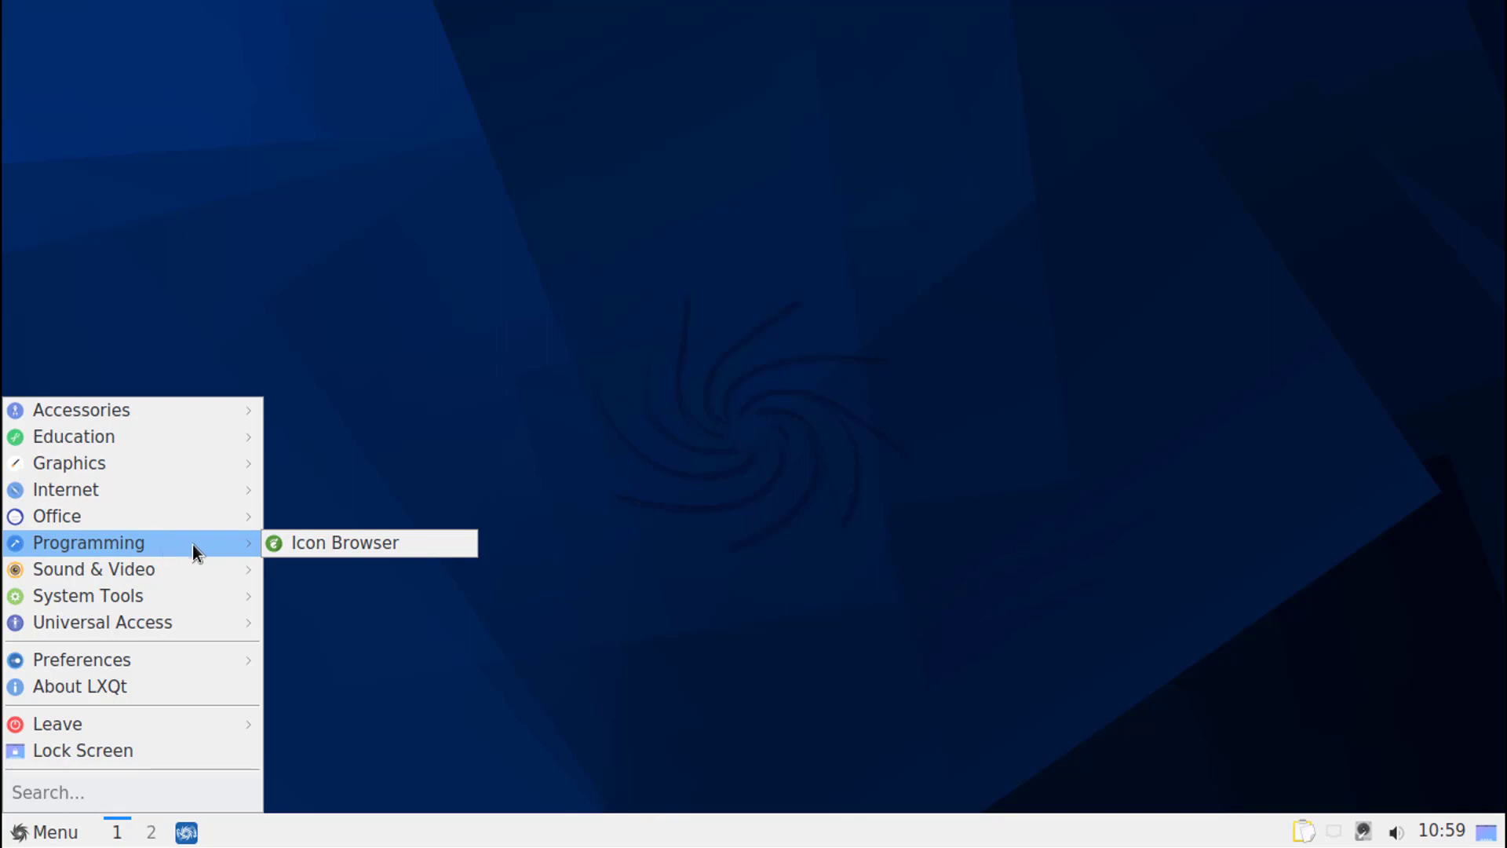
pyautogui.moveTo(196, 567)
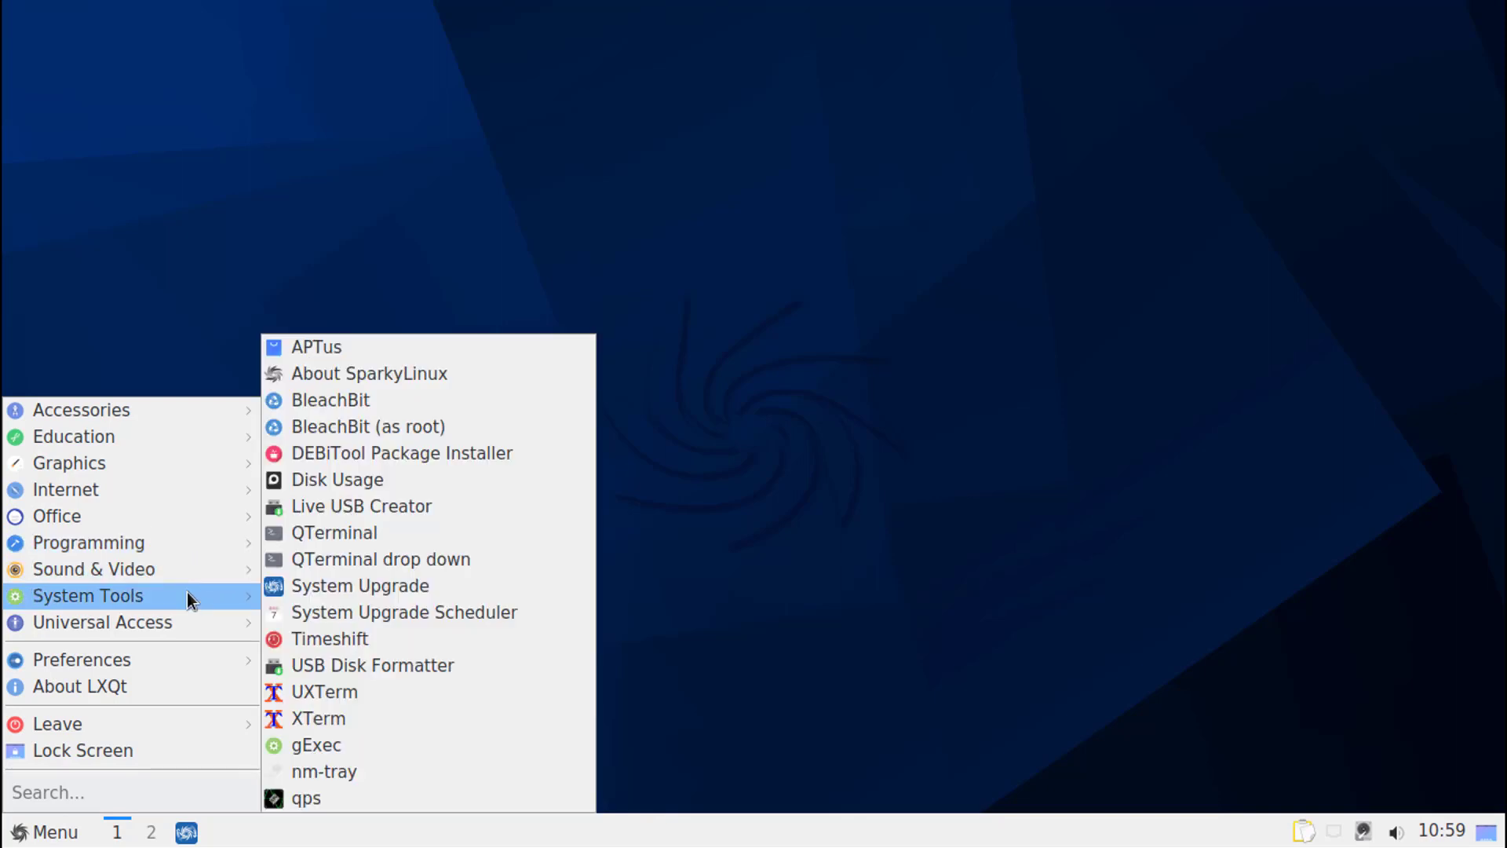
pyautogui.moveTo(191, 614)
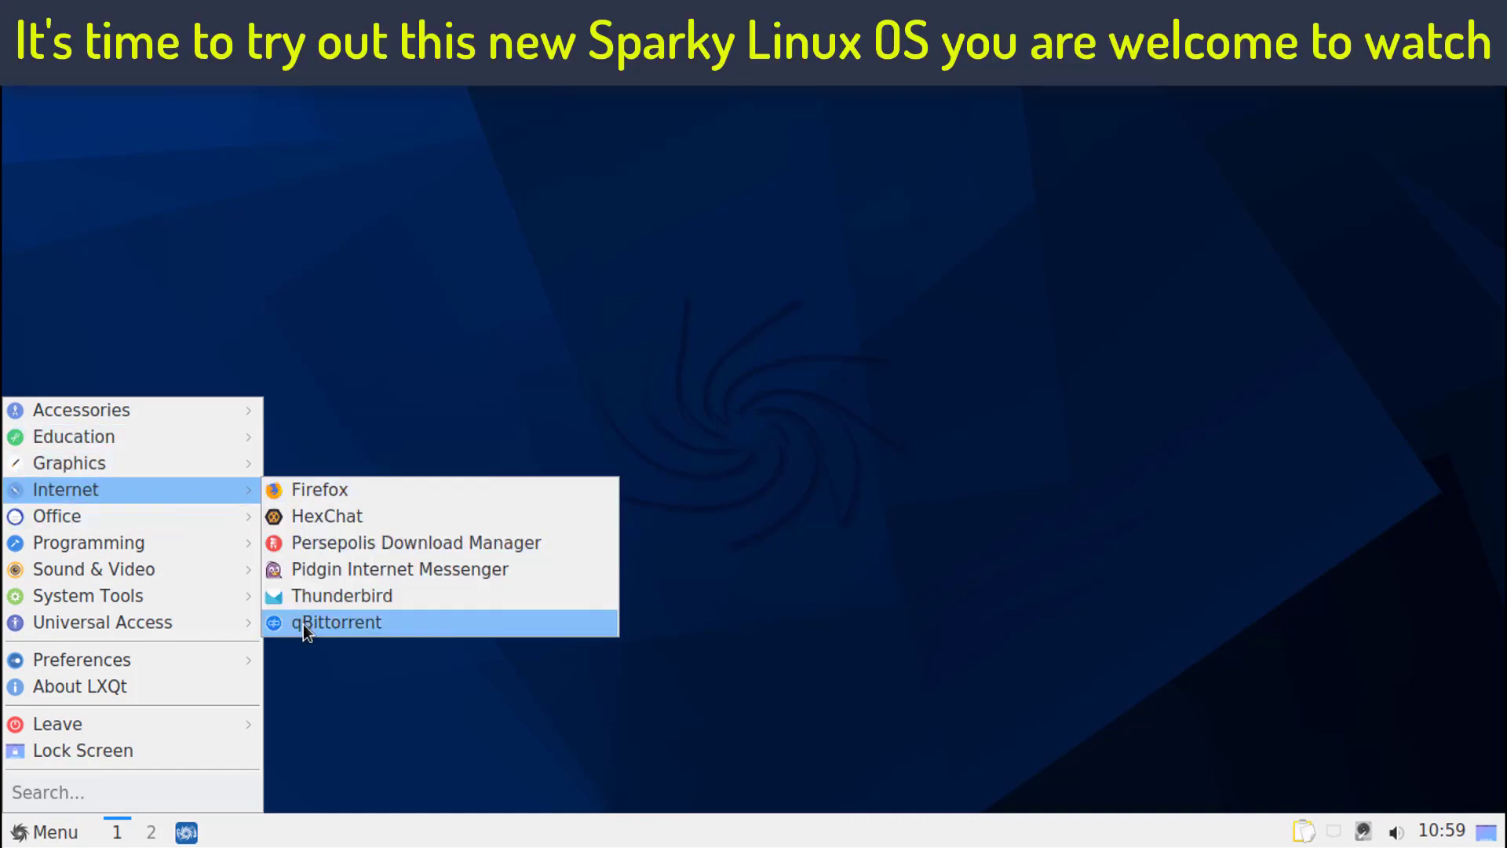
pyautogui.moveTo(174, 514)
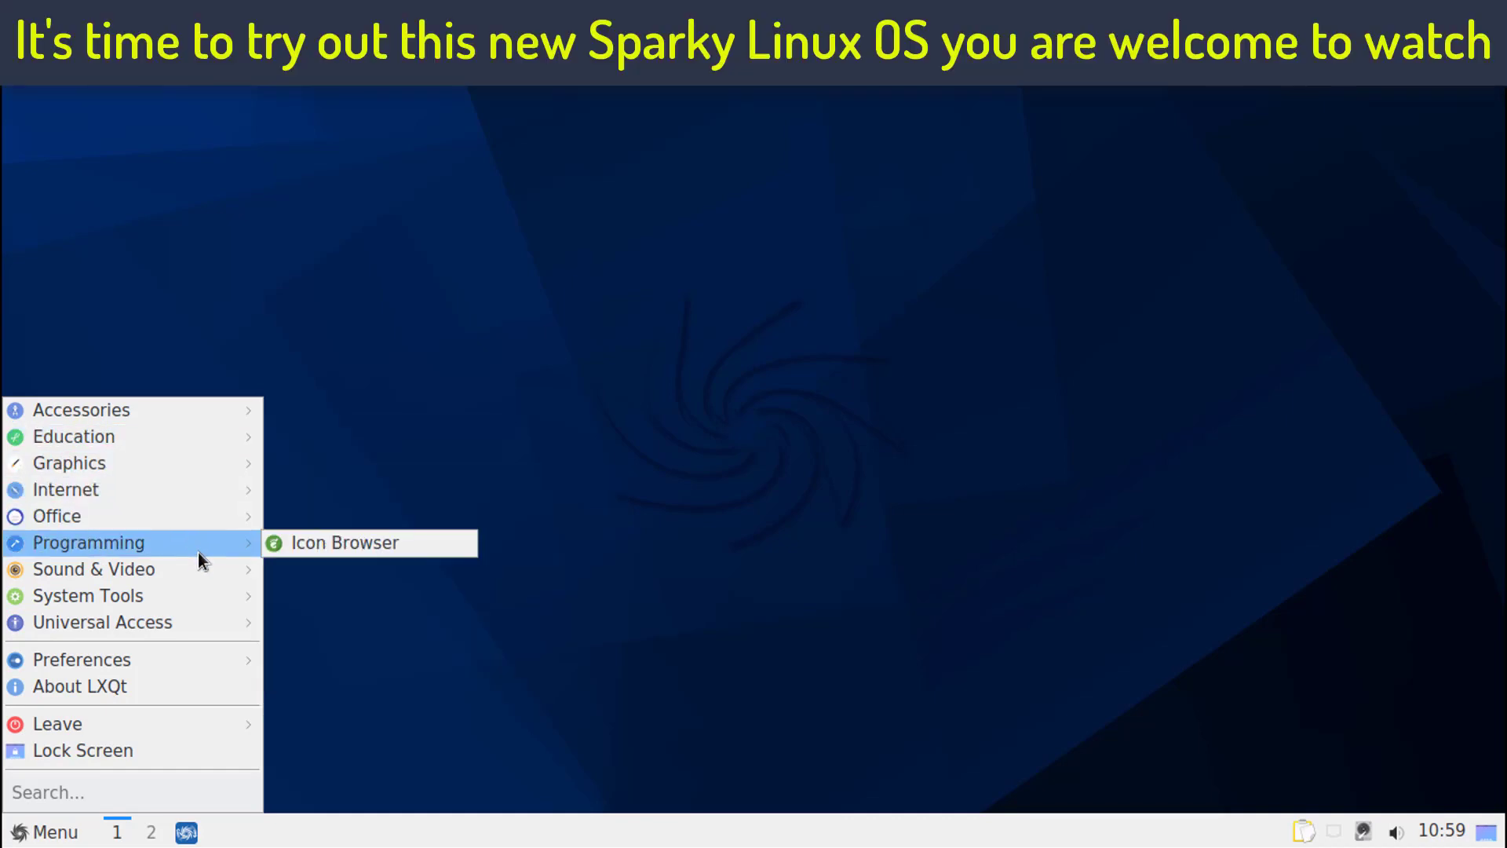
pyautogui.moveTo(204, 596)
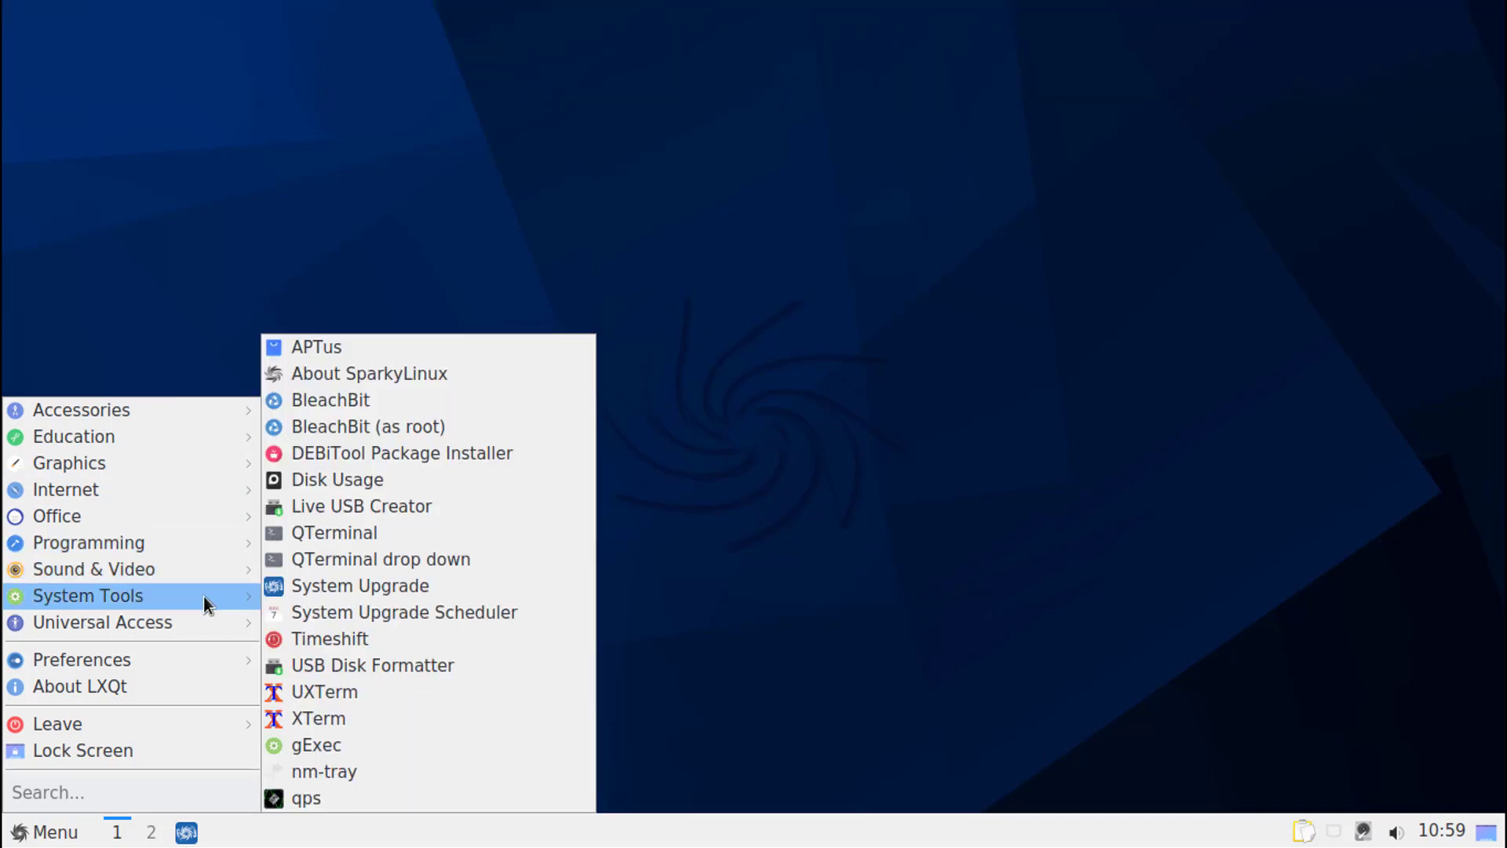
pyautogui.moveTo(186, 652)
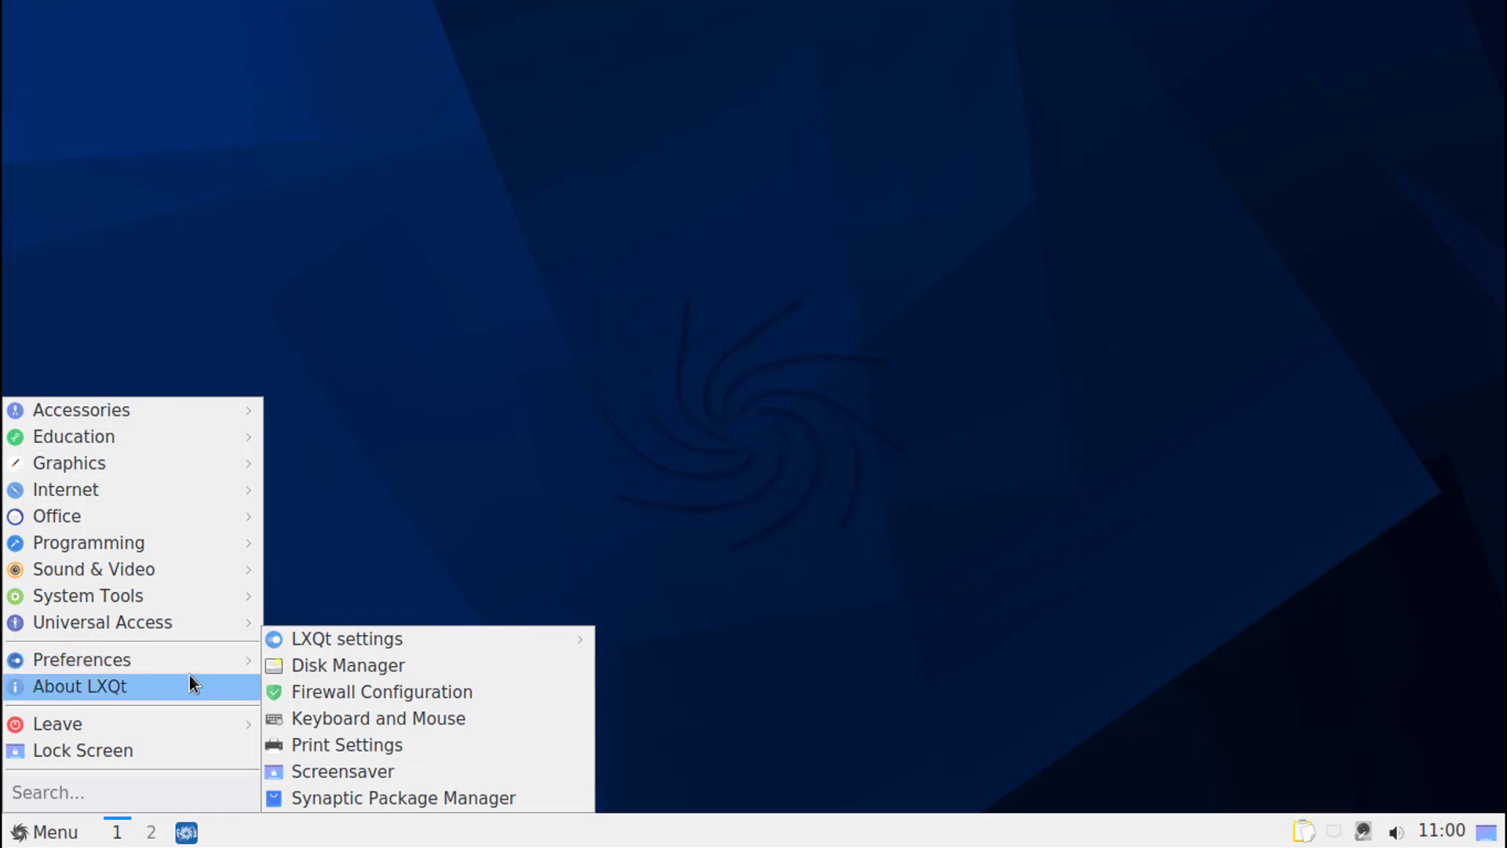
# - Review the About LXQt information, including authors, thanks, translations and technical info, and close it
pyautogui.click(186, 680)
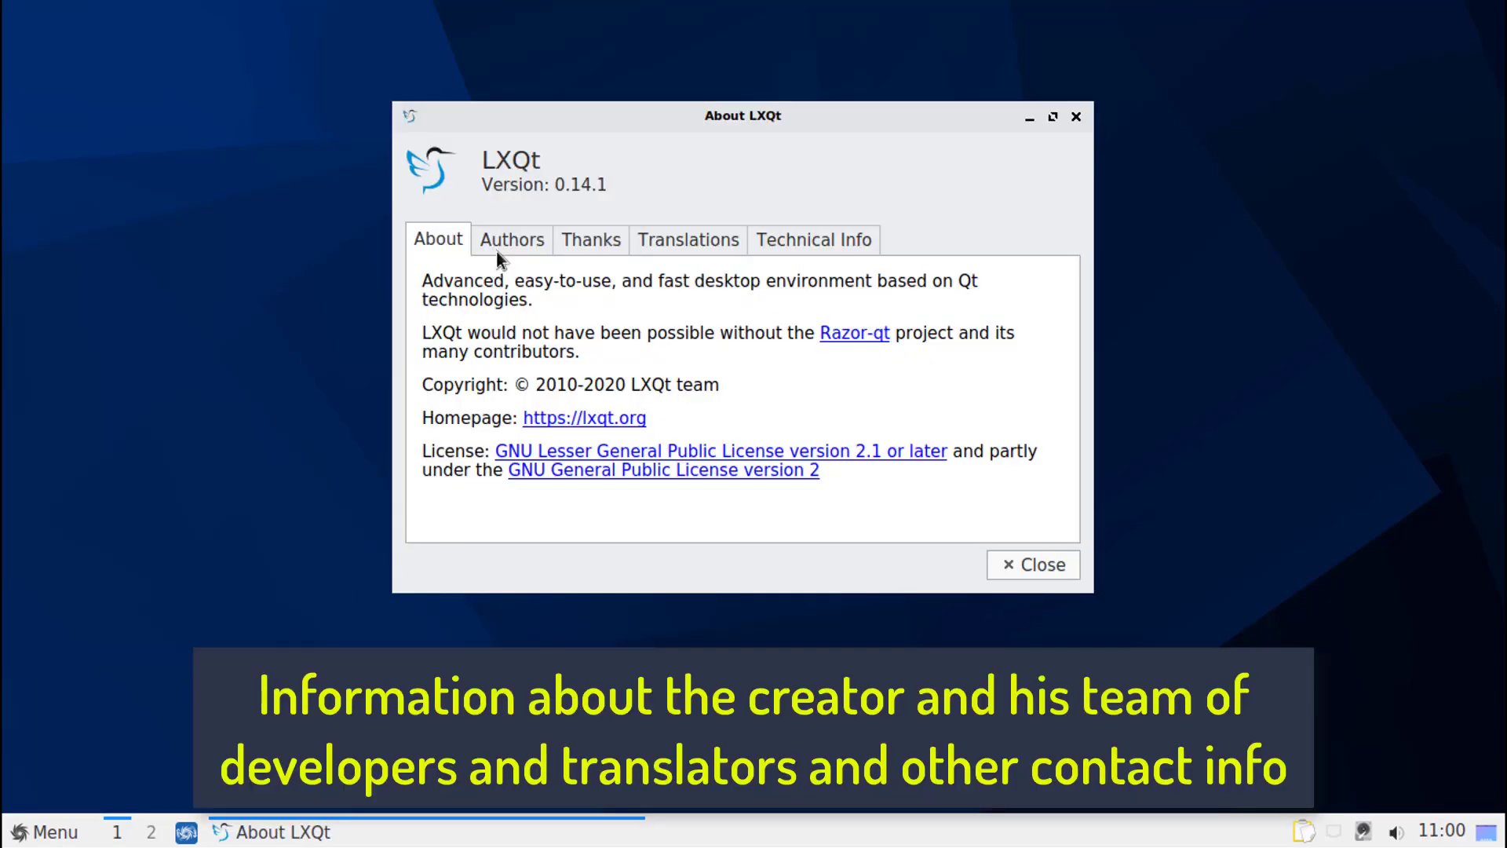
pyautogui.click(496, 249)
pyautogui.click(592, 238)
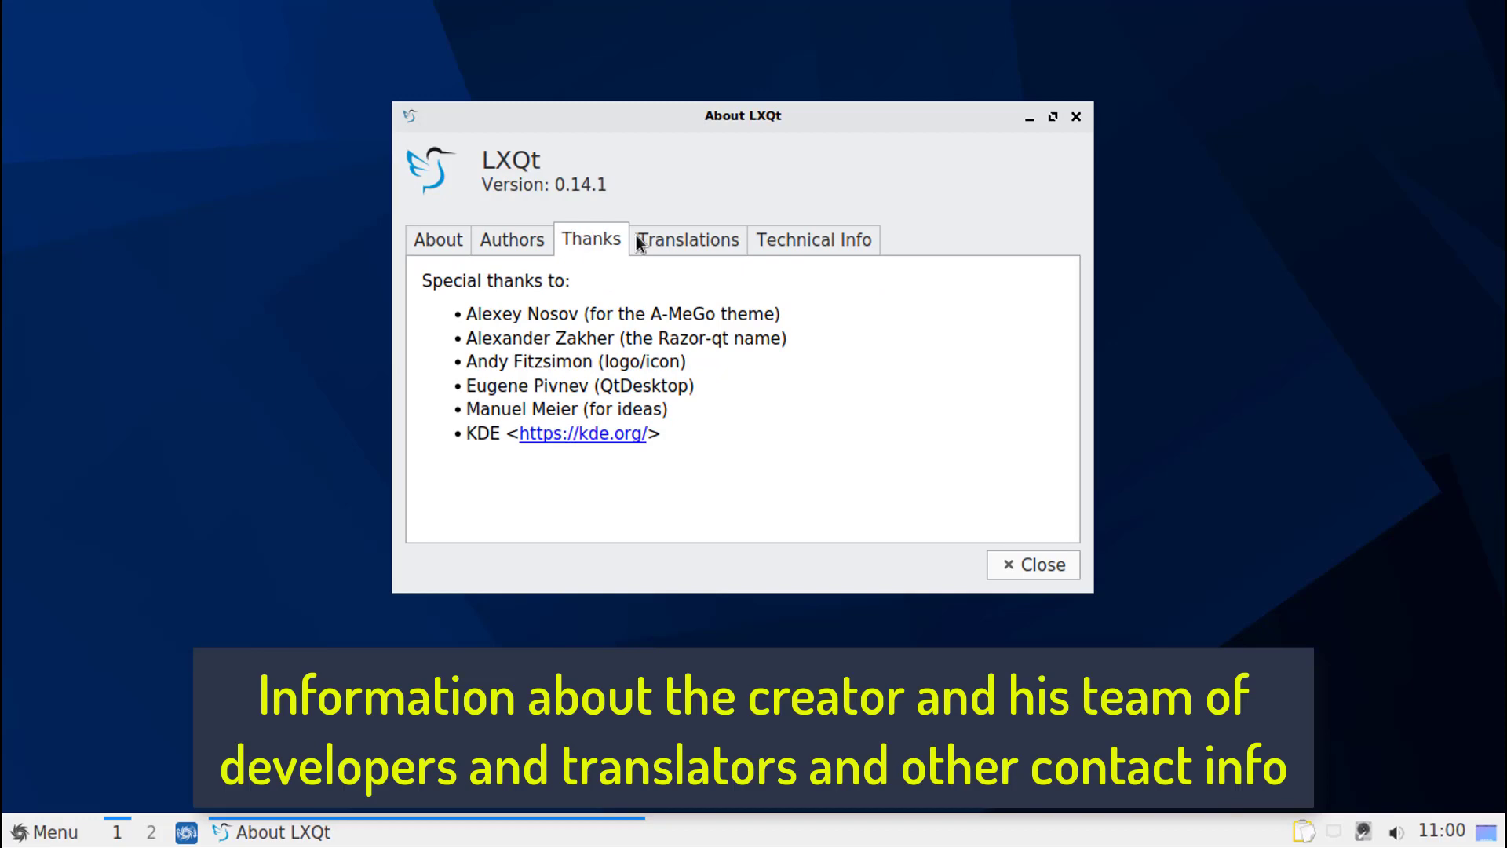
pyautogui.click(694, 243)
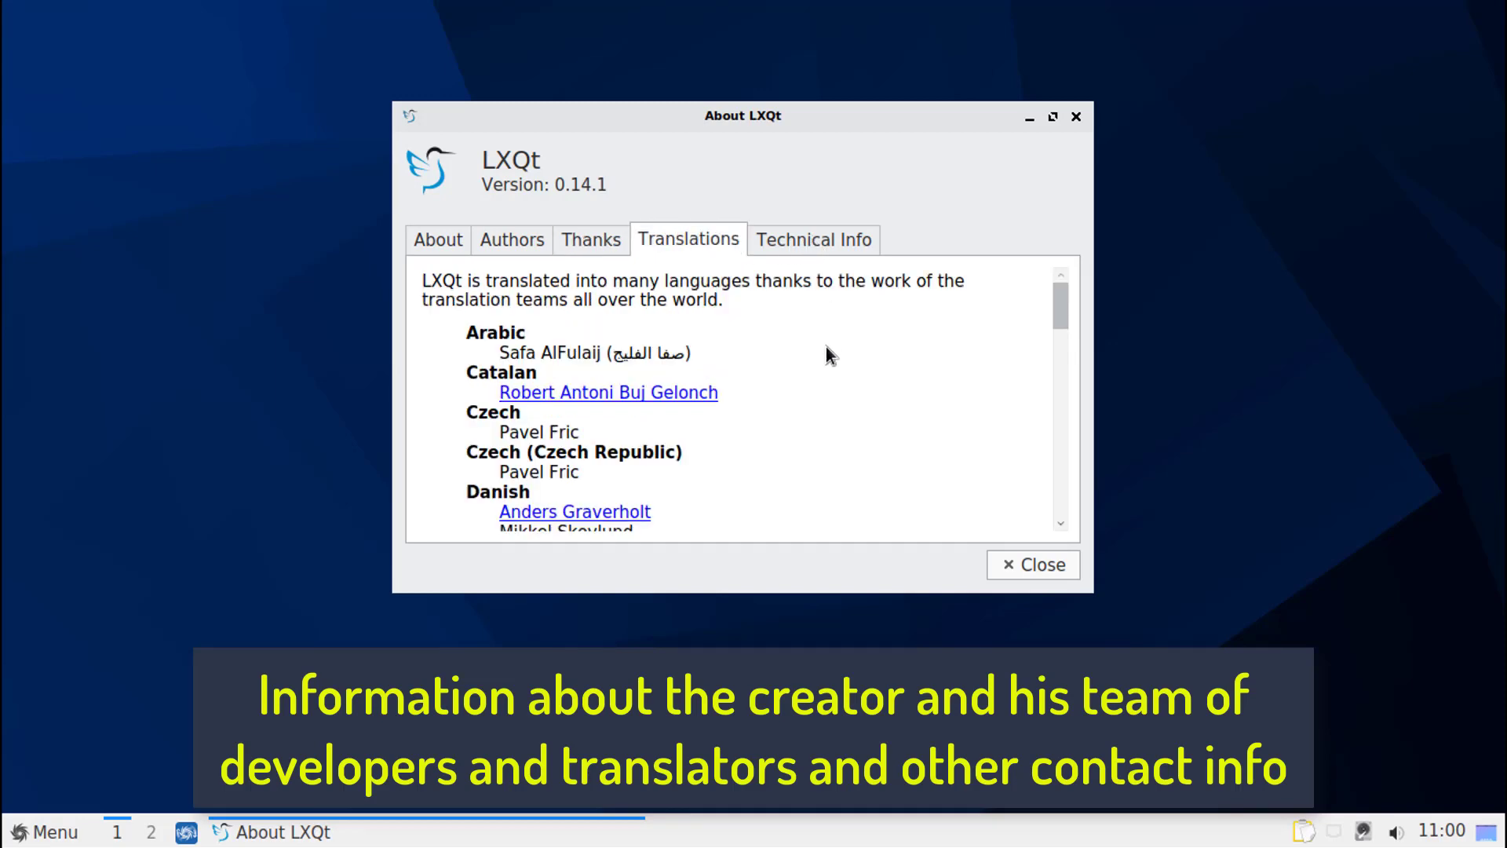
pyautogui.moveTo(1062, 309); pyautogui.dragTo(1047, 498)
pyautogui.click(814, 245)
pyautogui.scroll(-6, 1046, 384)
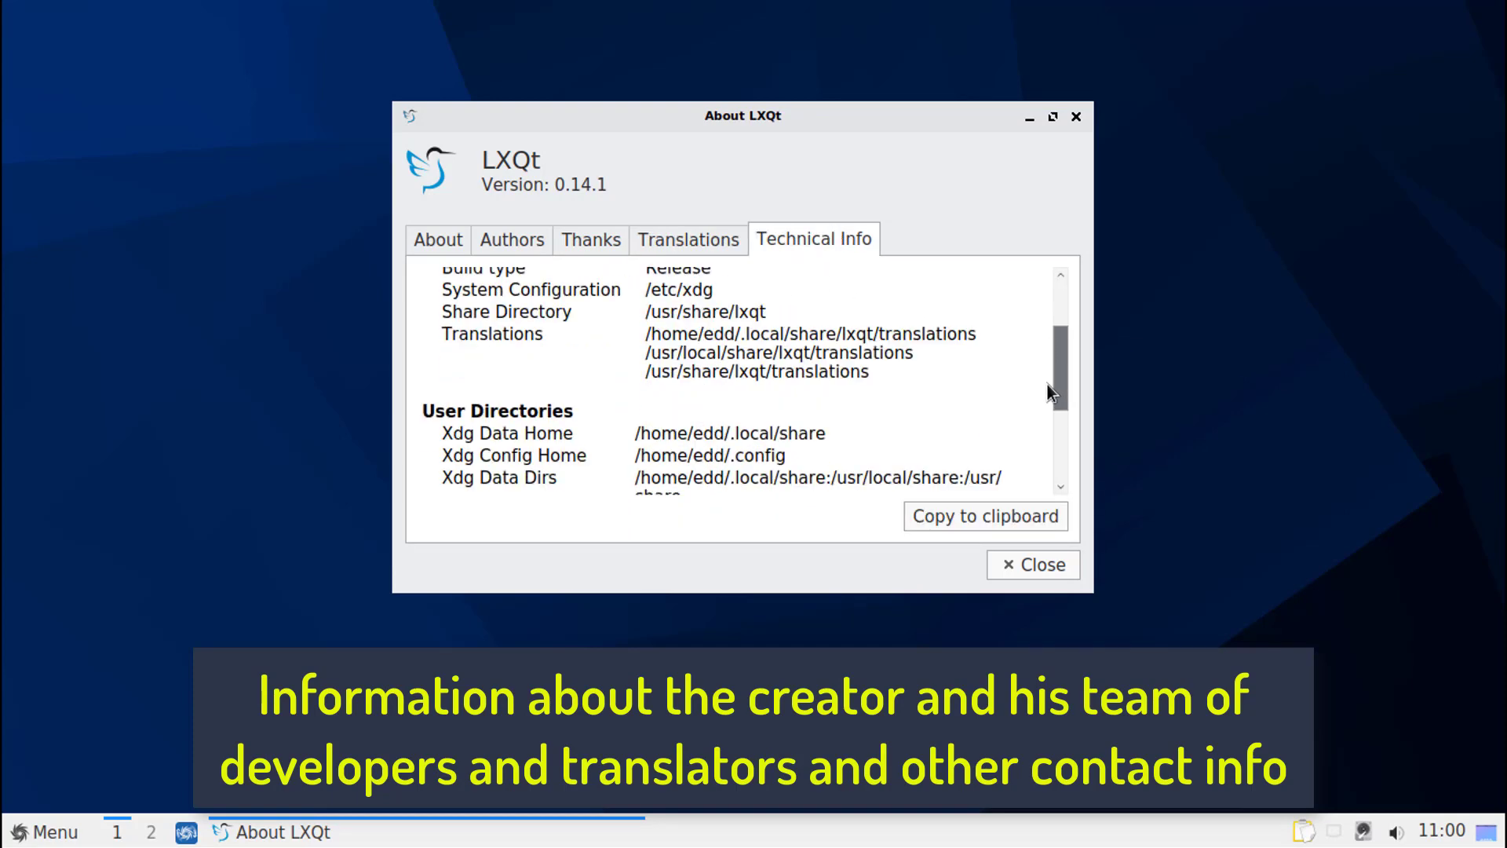
pyautogui.click(1012, 568)
# - Launch Firefox, load youtube.com and dismiss the COVID-19 notice
pyautogui.click(35, 840)
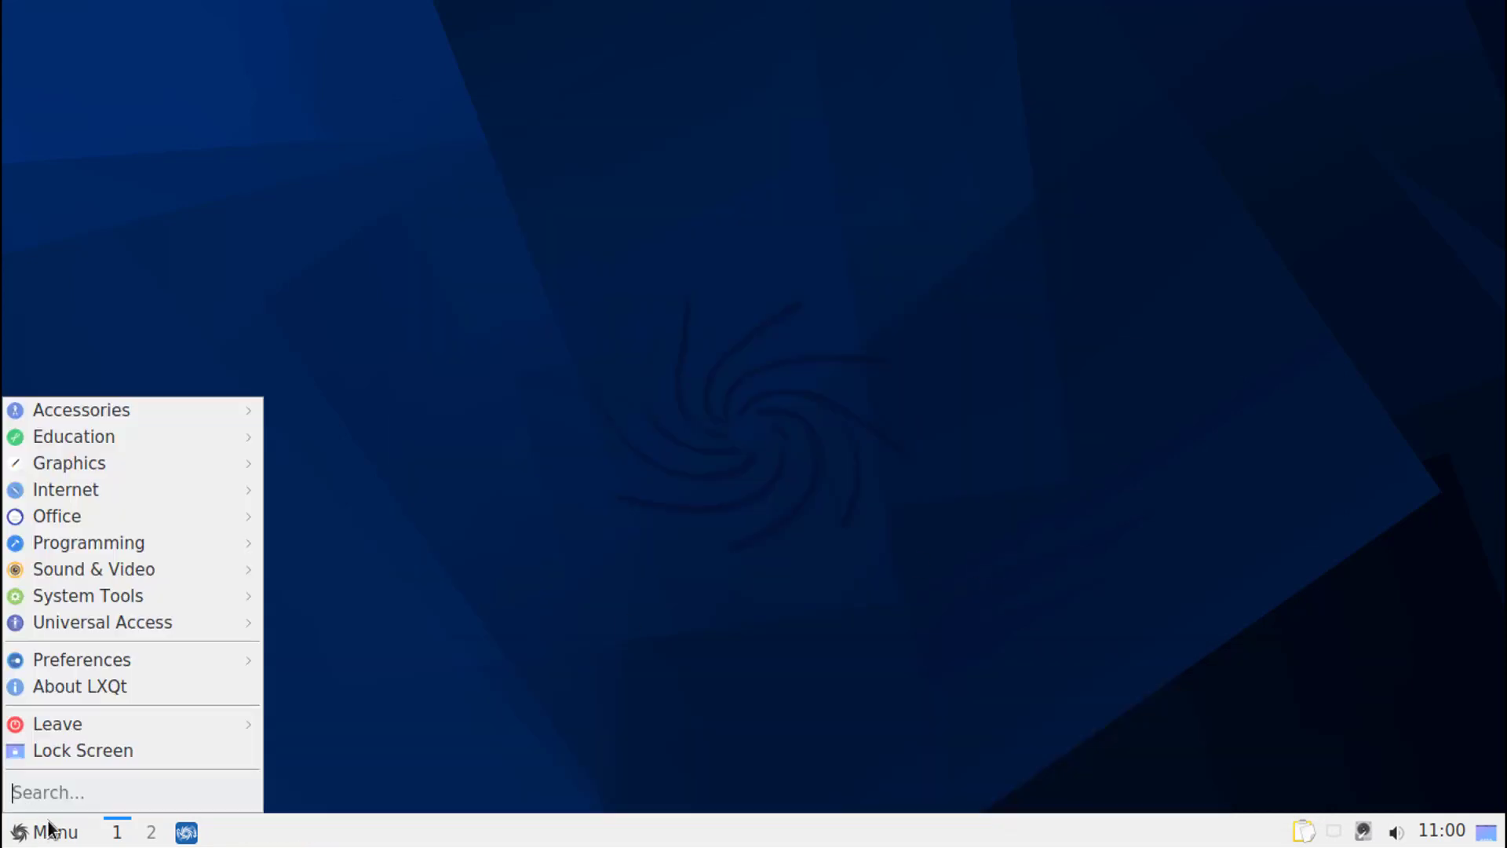
pyautogui.moveTo(102, 489)
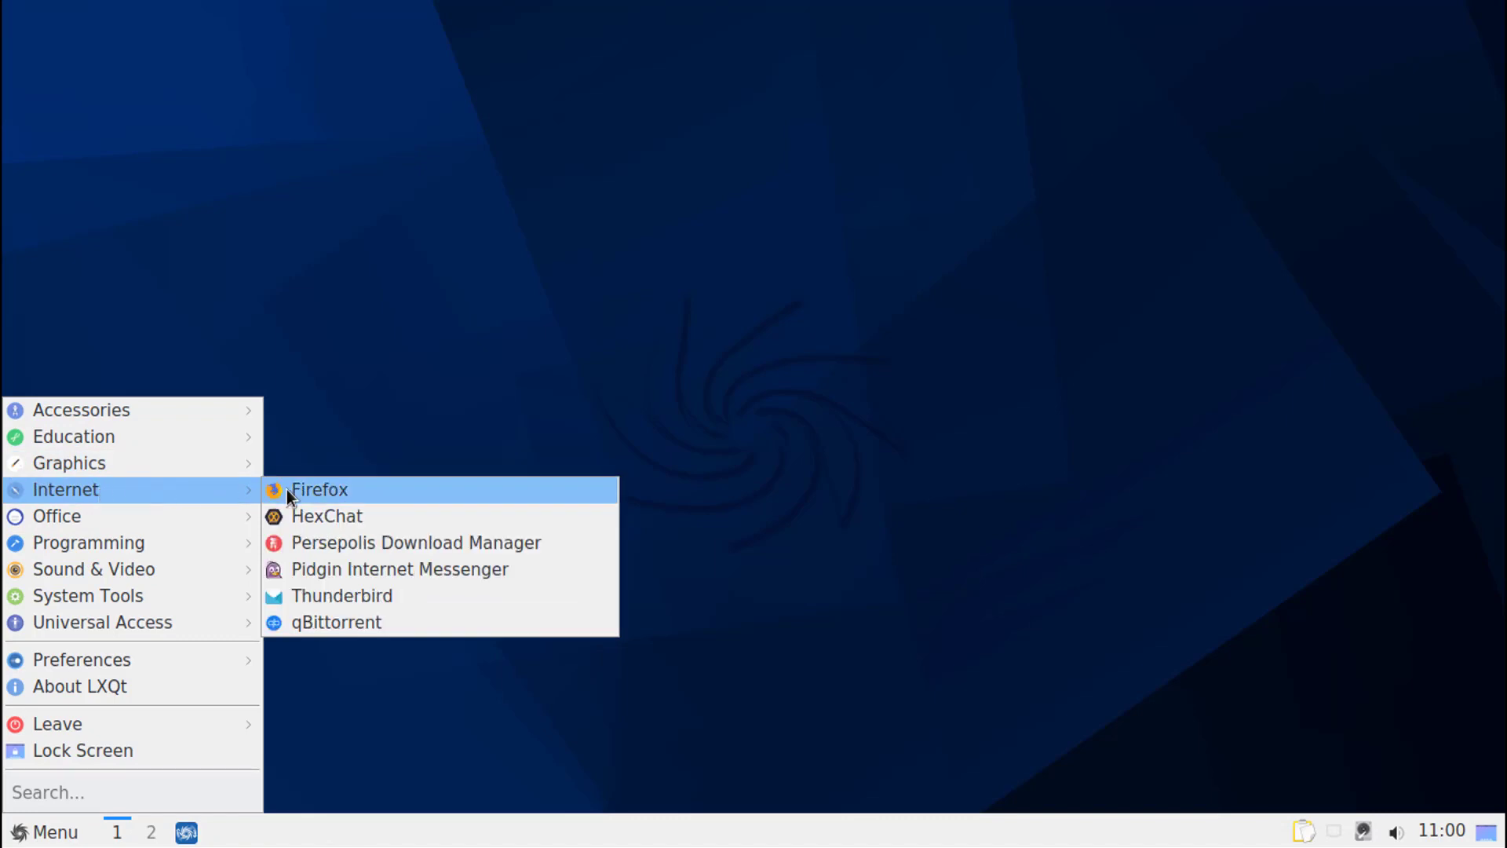
pyautogui.click(309, 490)
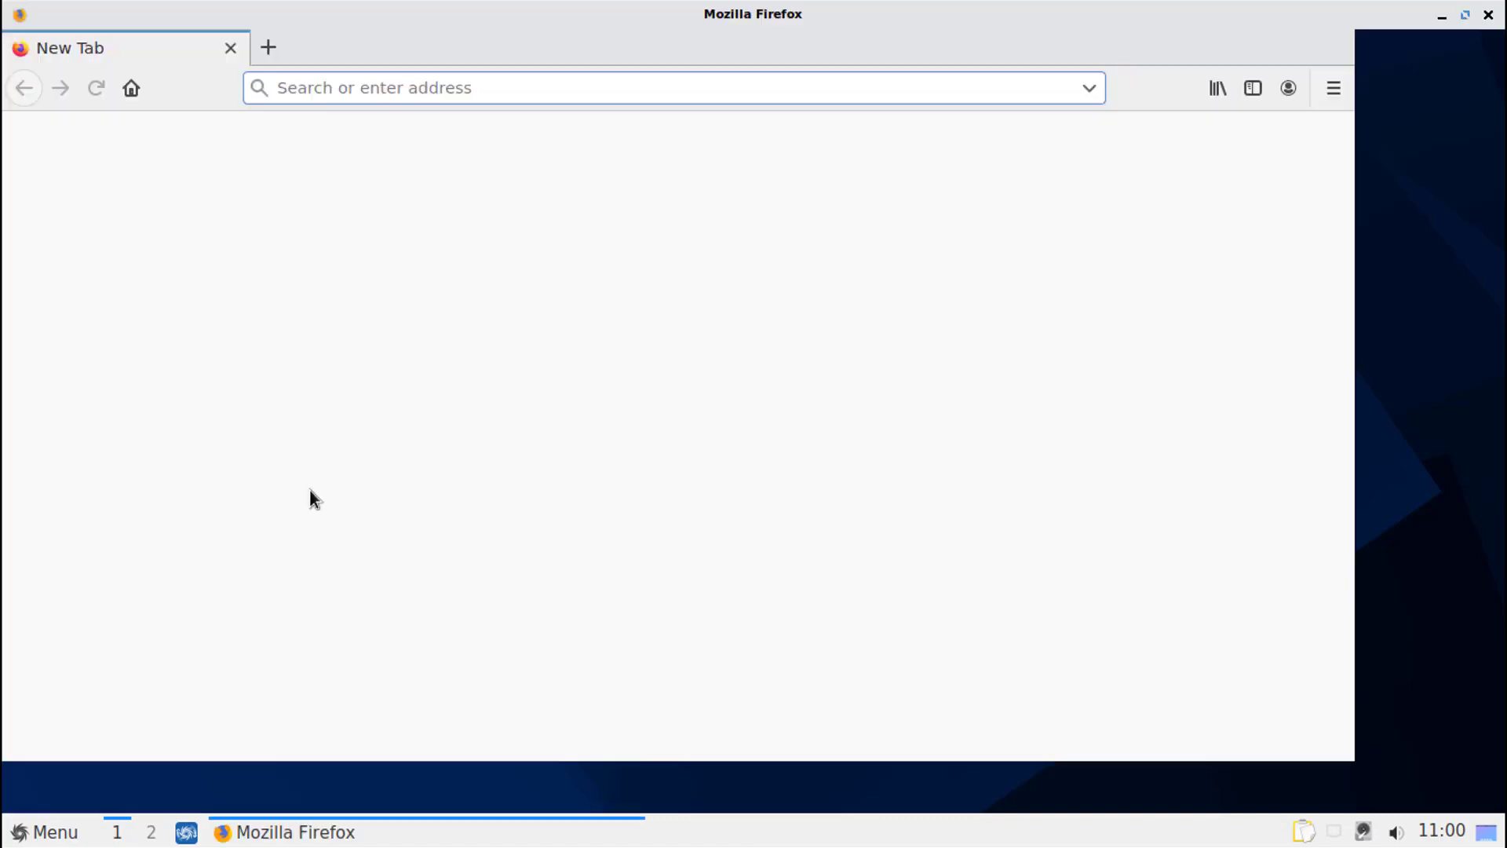
pyautogui.click(479, 48)
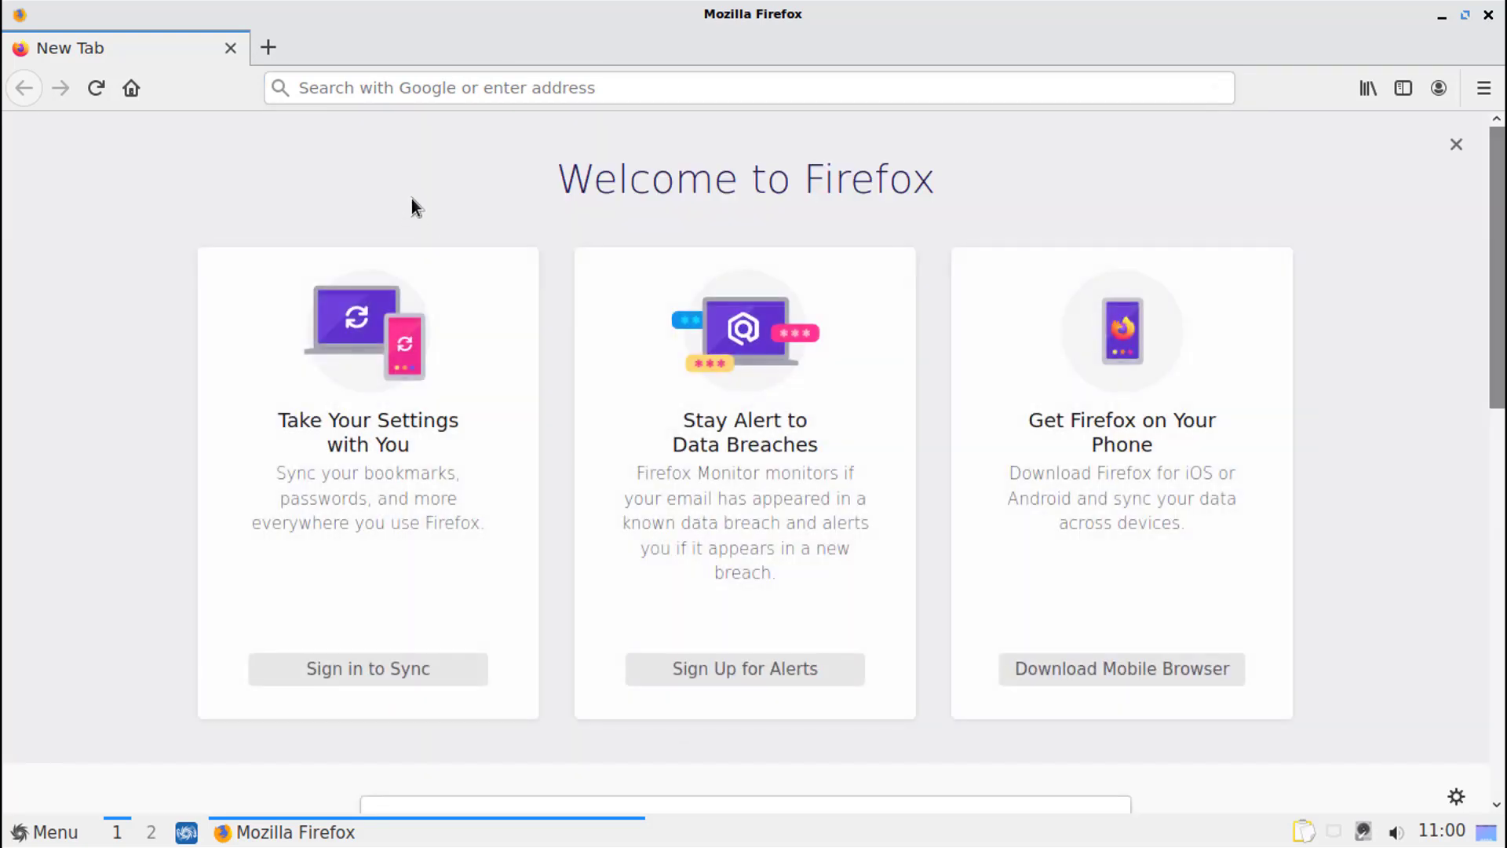
pyautogui.click(447, 93)
pyautogui.write('youtube')
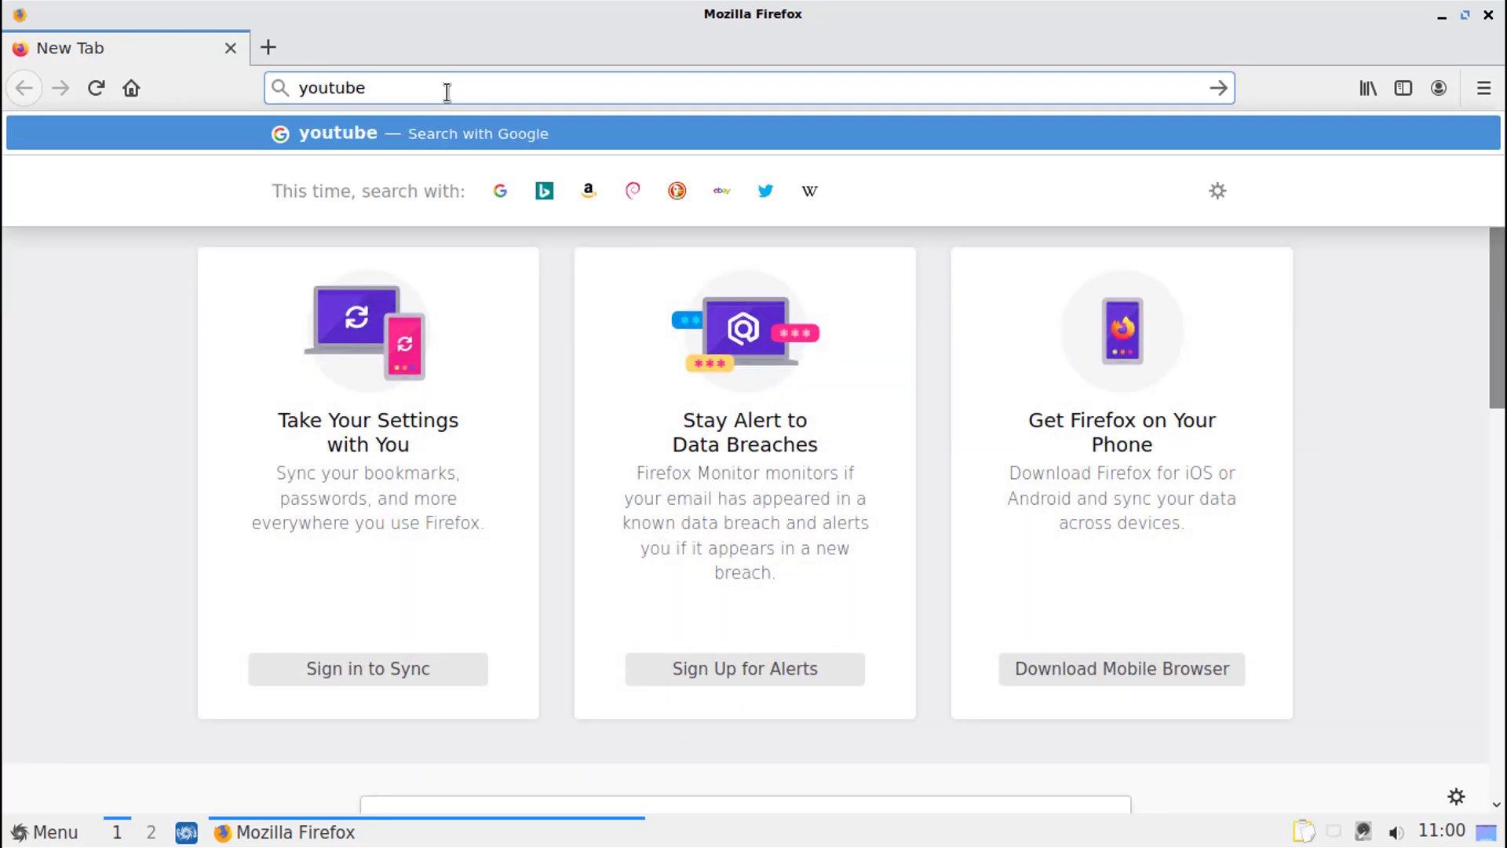
pyautogui.write('.com')
pyautogui.press('Return')
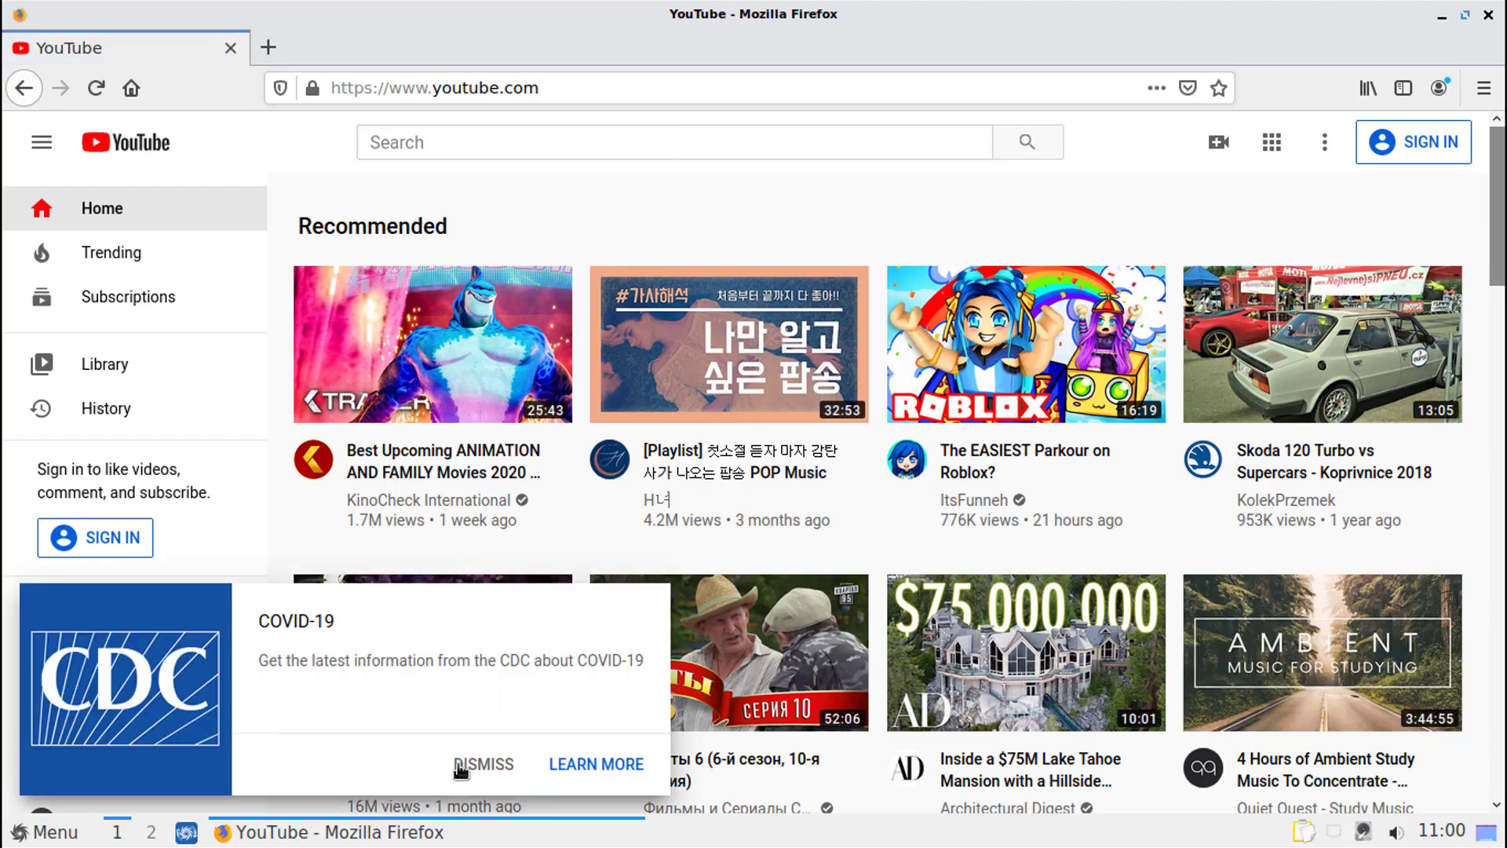
pyautogui.click(462, 767)
# - Load gsmarena.com in place of YouTube and close Firefox
pyautogui.click(563, 86)
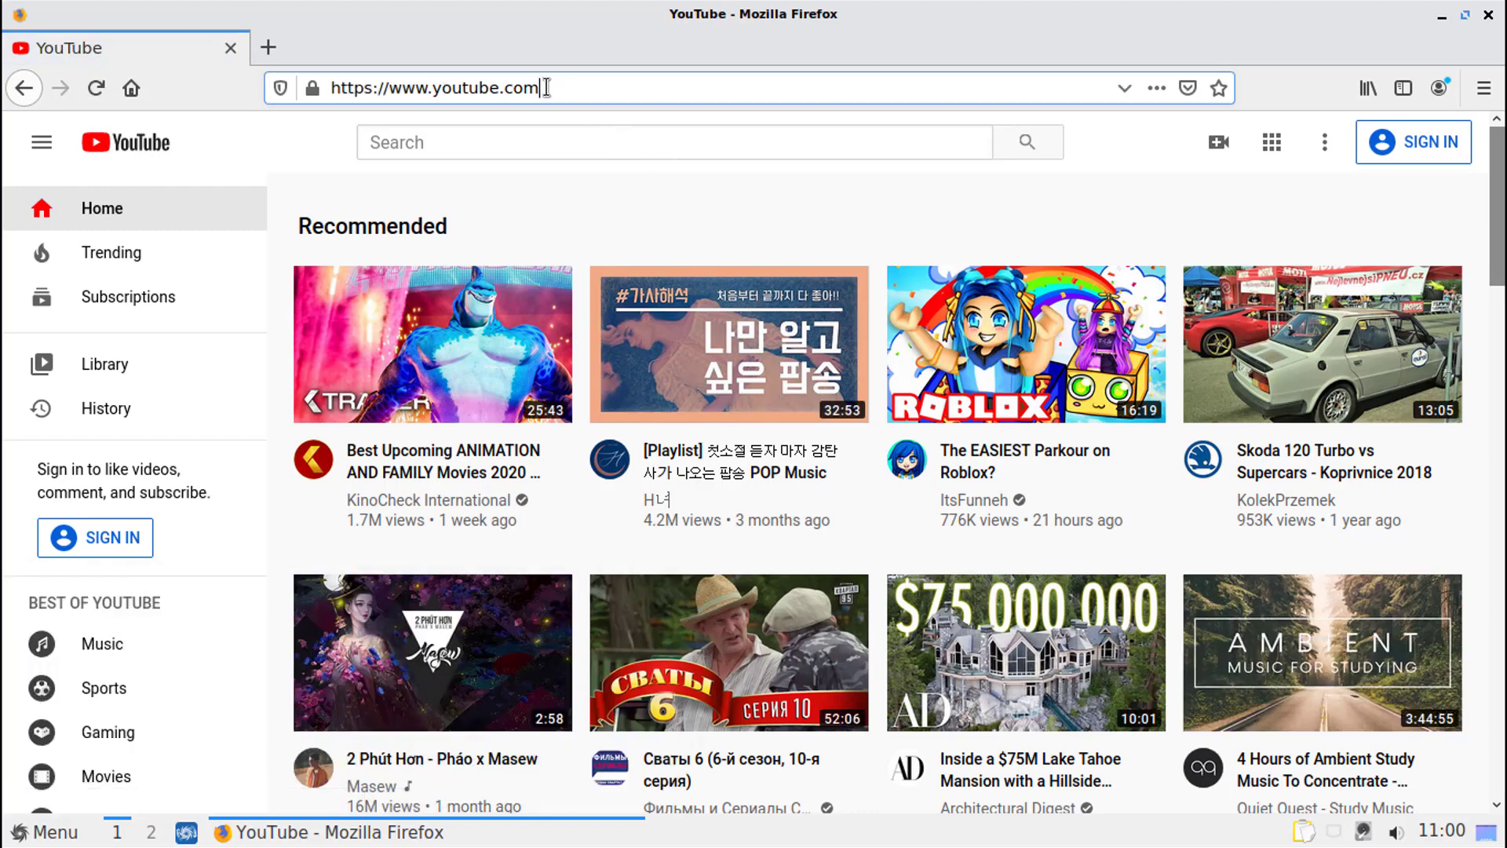
pyautogui.doubleClick(527, 87)
pyautogui.write('gsmarena.com')
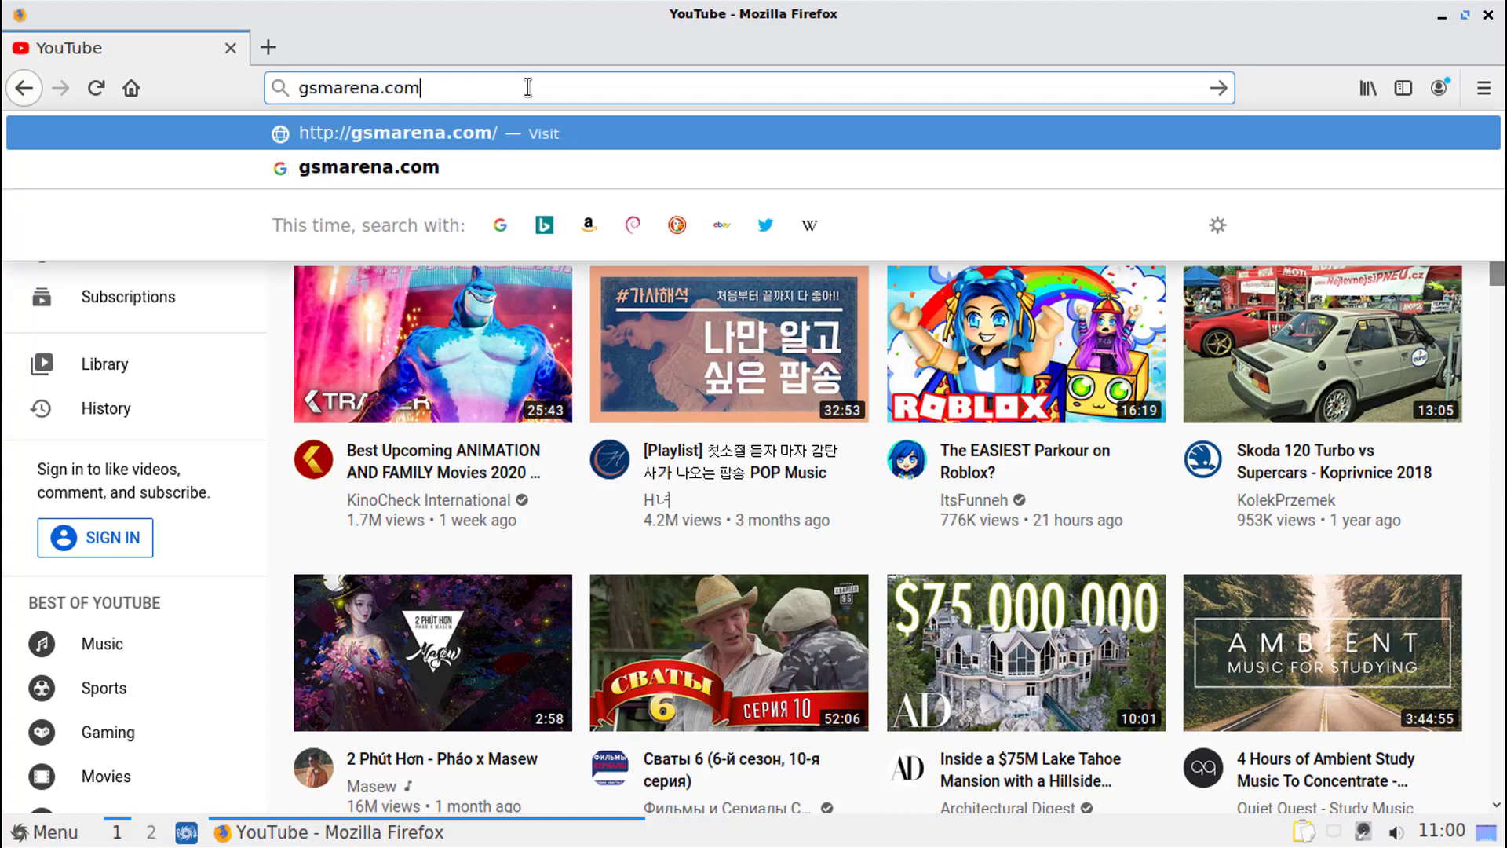
pyautogui.press('Return')
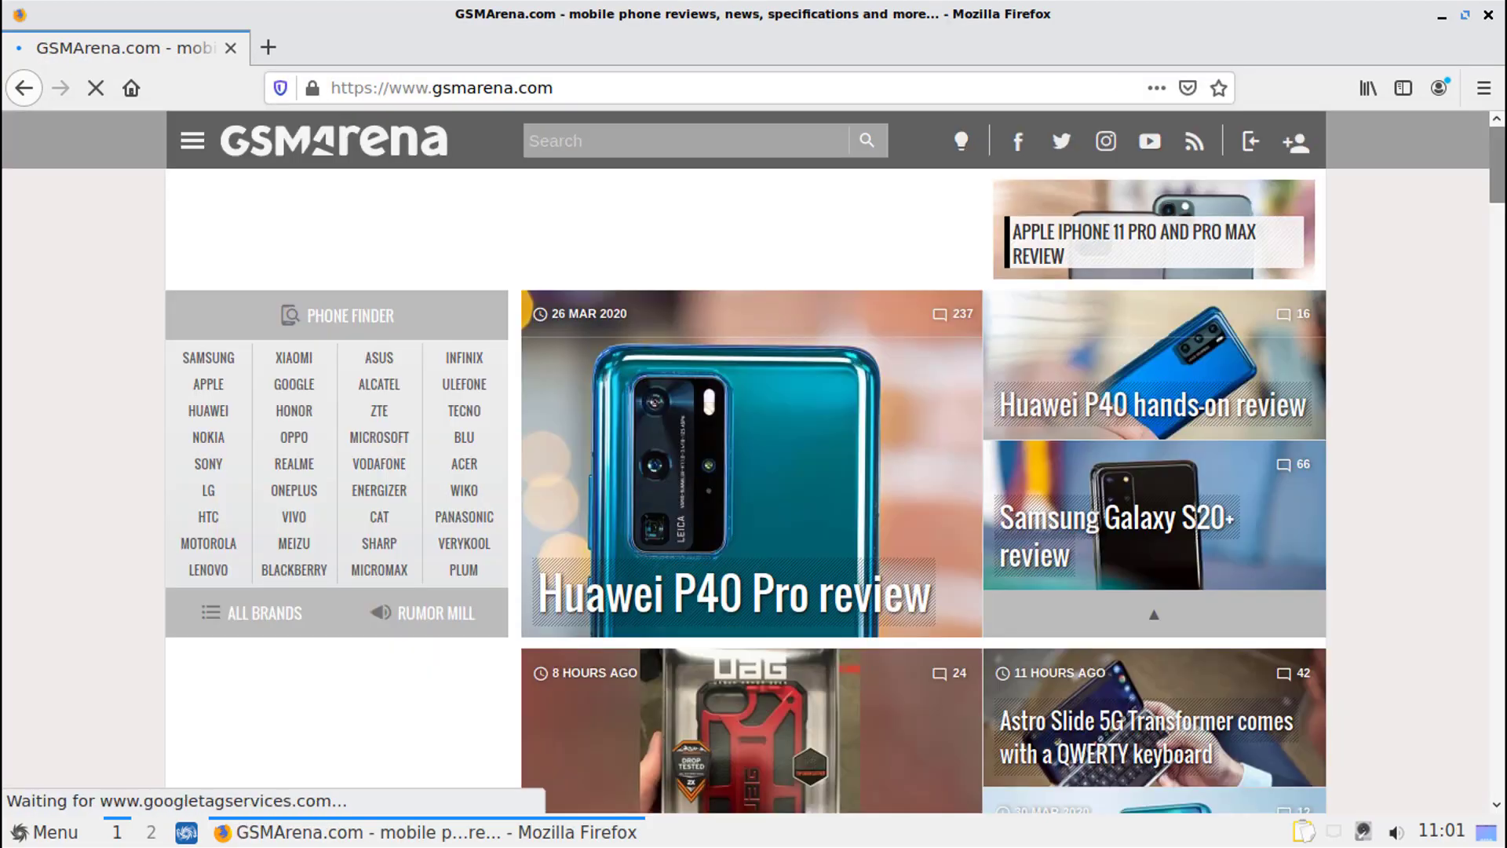
pyautogui.click(1488, 15)
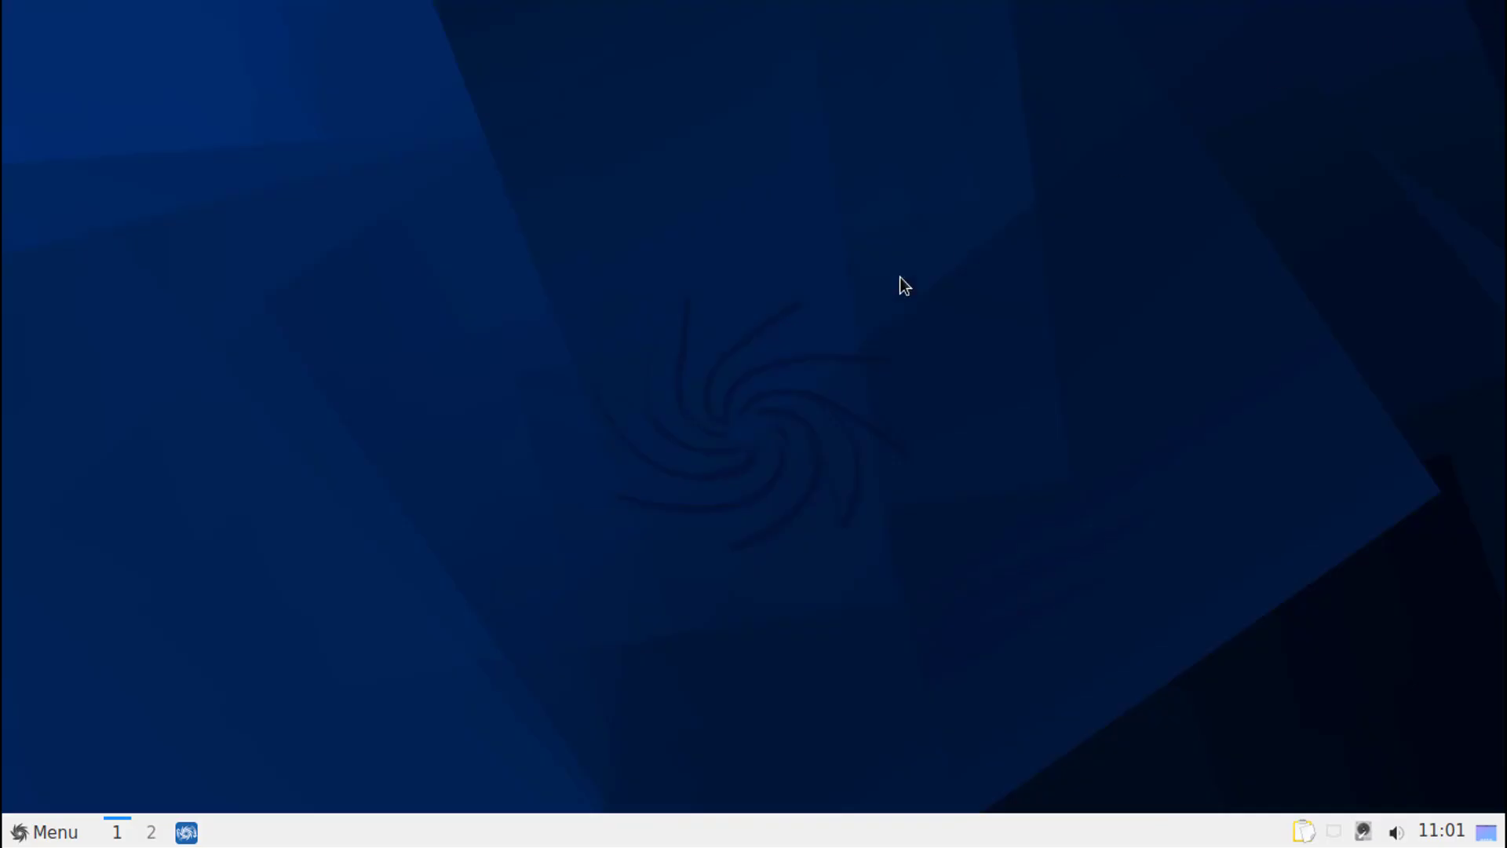
# - Remove the System Upgrade launcher from the taskbar's quick launch area
pyautogui.click(44, 834)
pyautogui.rightClick(188, 830)
pyautogui.rightClick(186, 832)
pyautogui.click(252, 796)
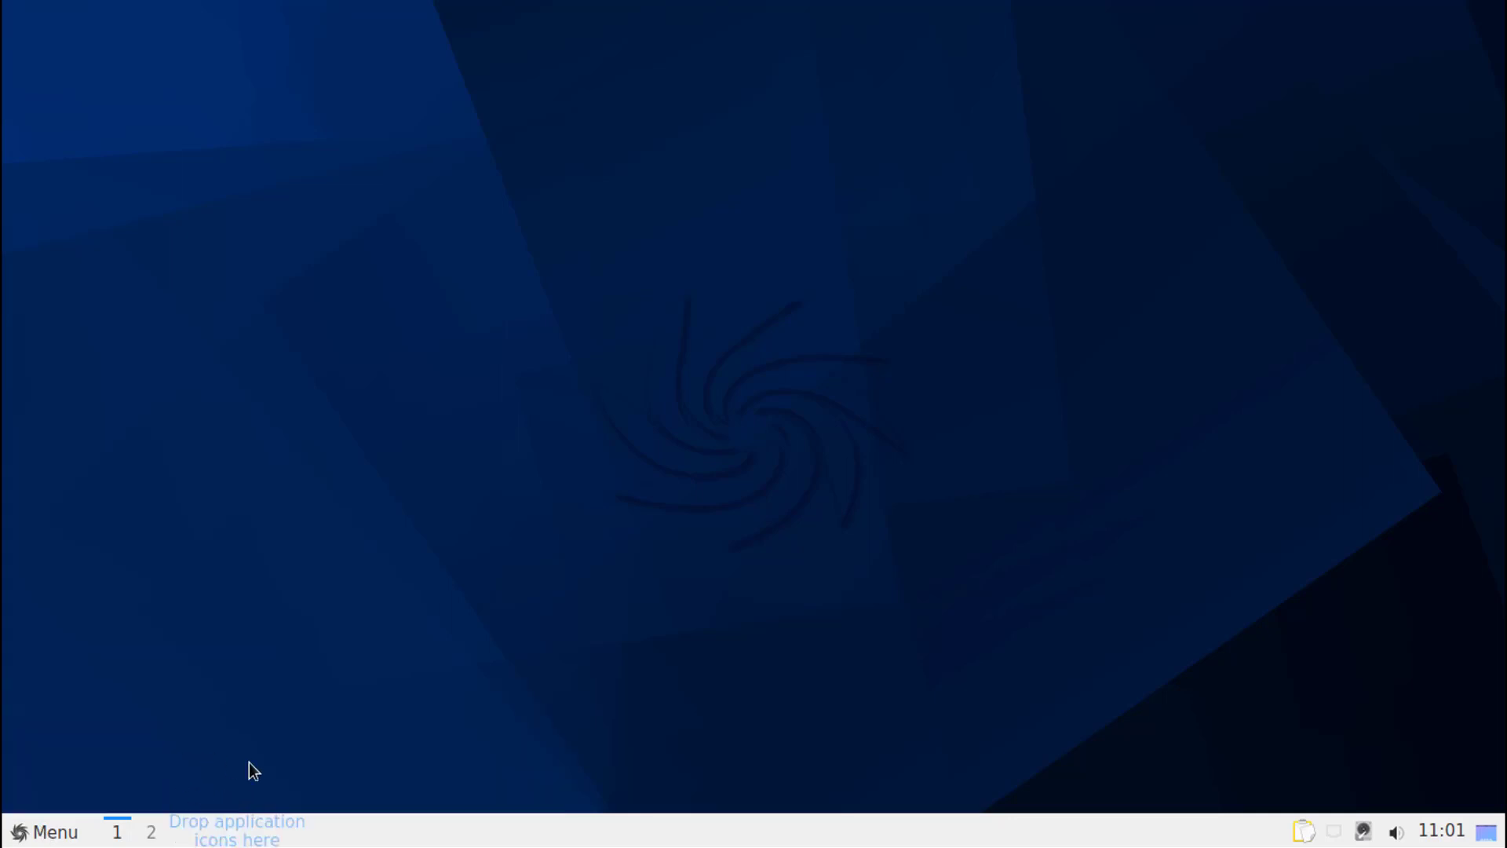
# - Add Firefox from the Internet applications to the empty quick launch area of the taskbar
pyautogui.click(43, 832)
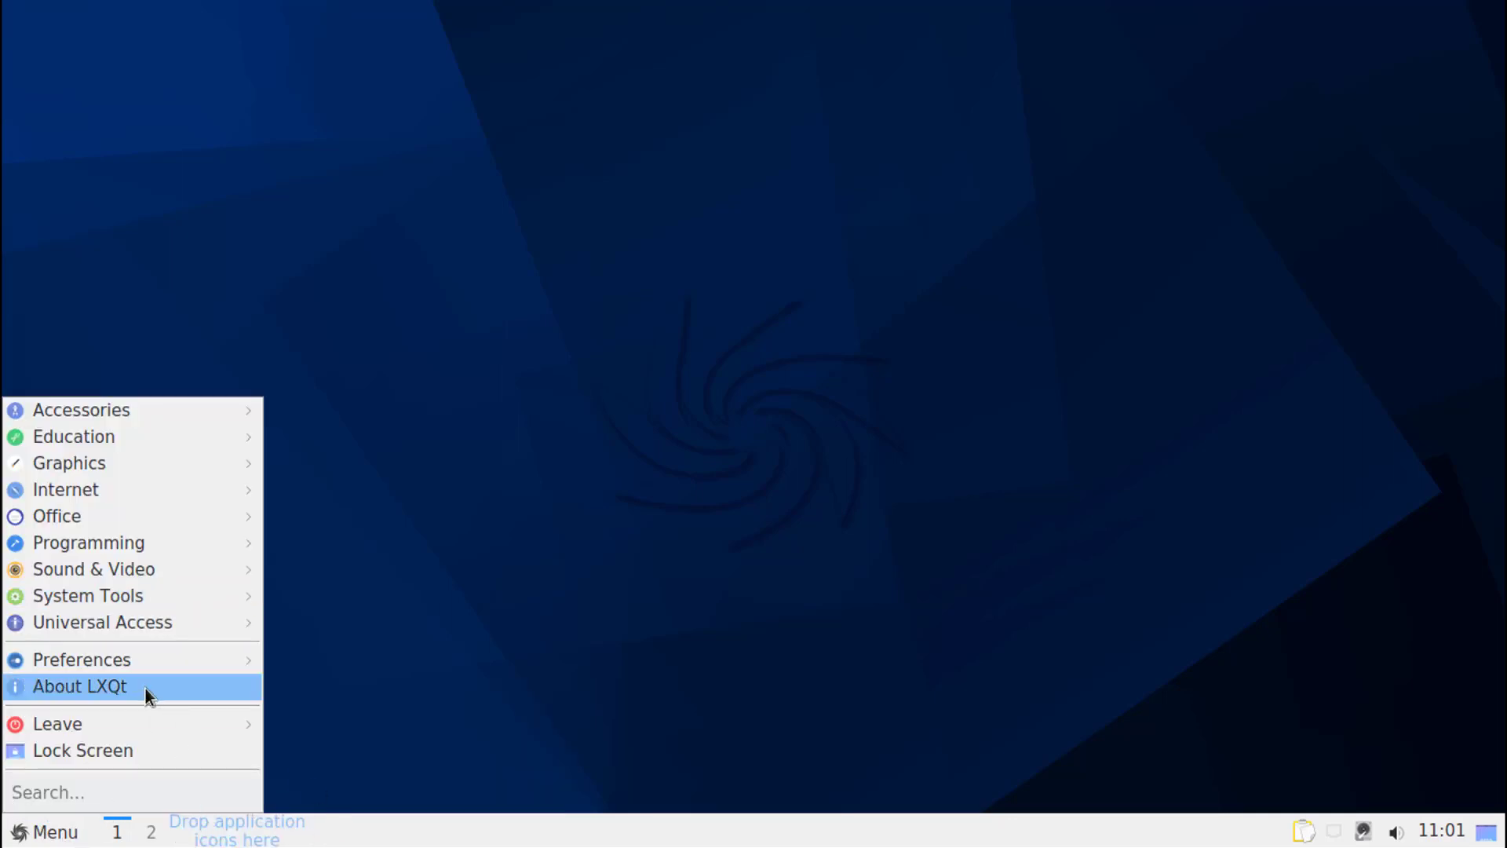
pyautogui.moveTo(149, 488)
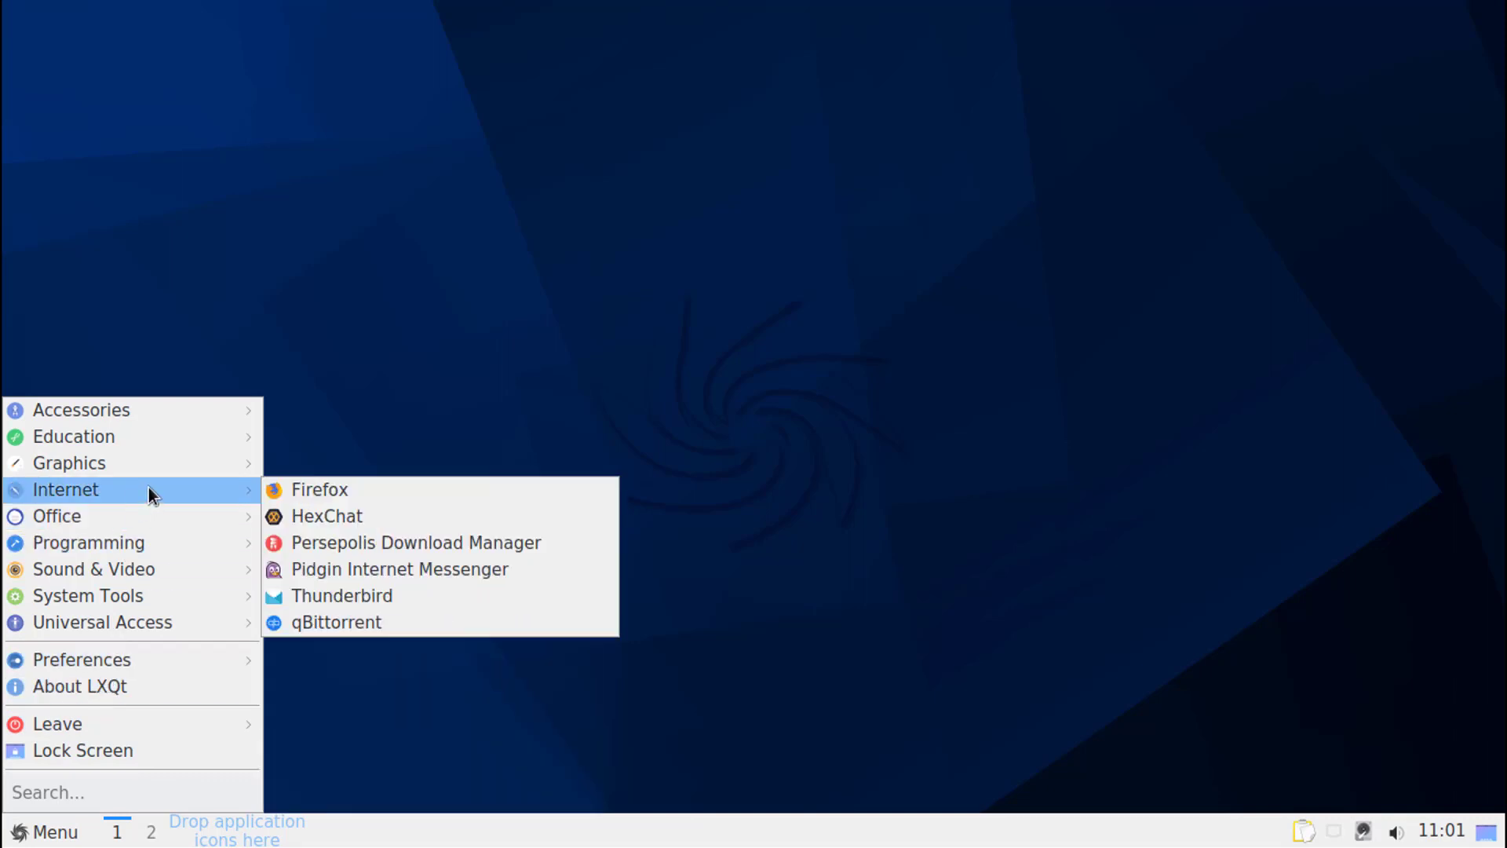
pyautogui.moveTo(367, 611); pyautogui.dragTo(198, 840)
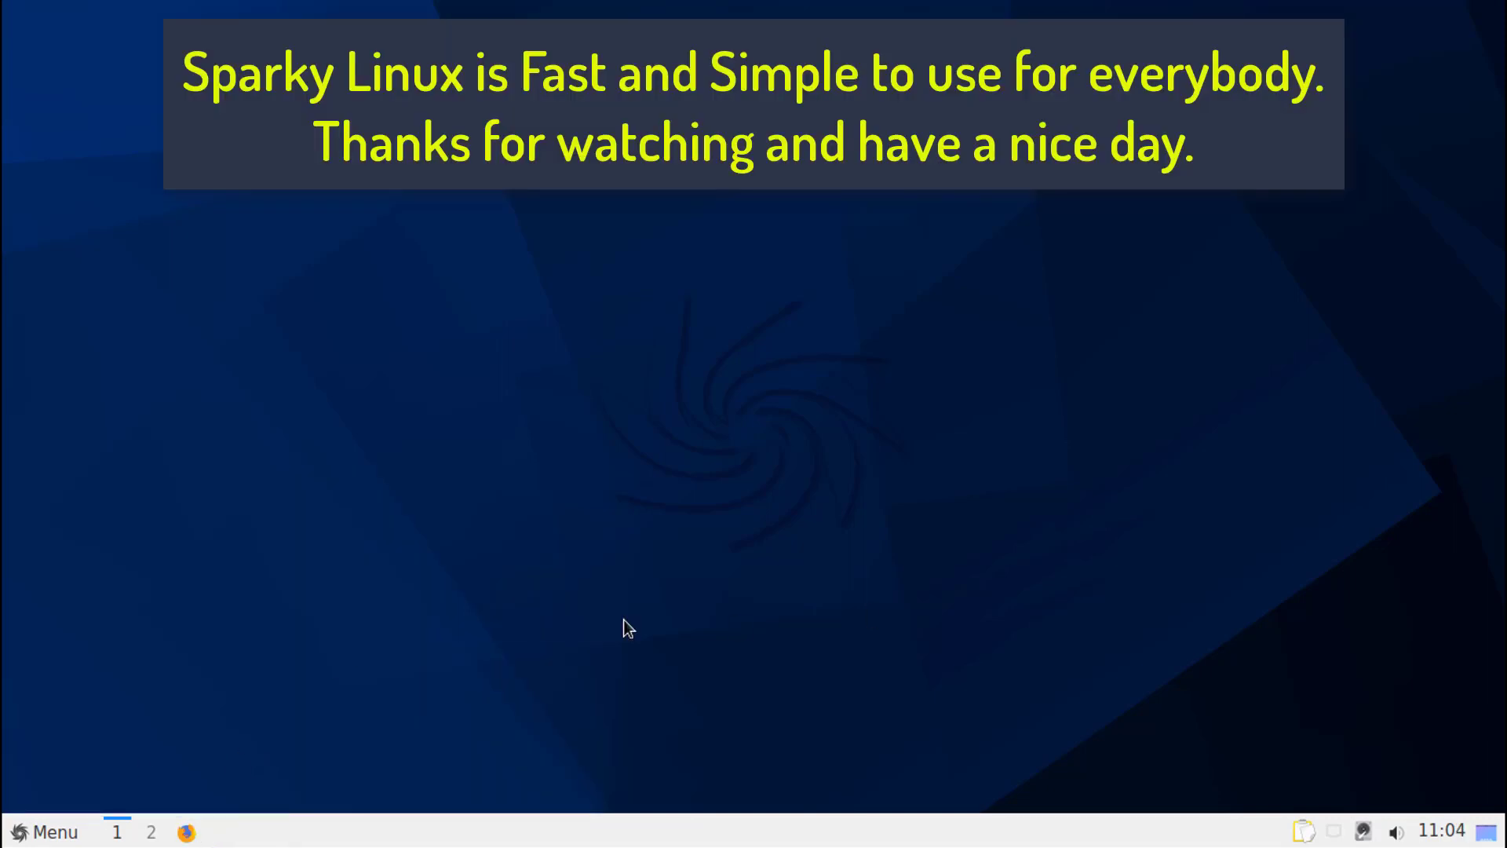
# - Choose Shutdown in the Leave dialog and confirm it to power off the computer
pyautogui.click(44, 832)
pyautogui.moveTo(84, 734)
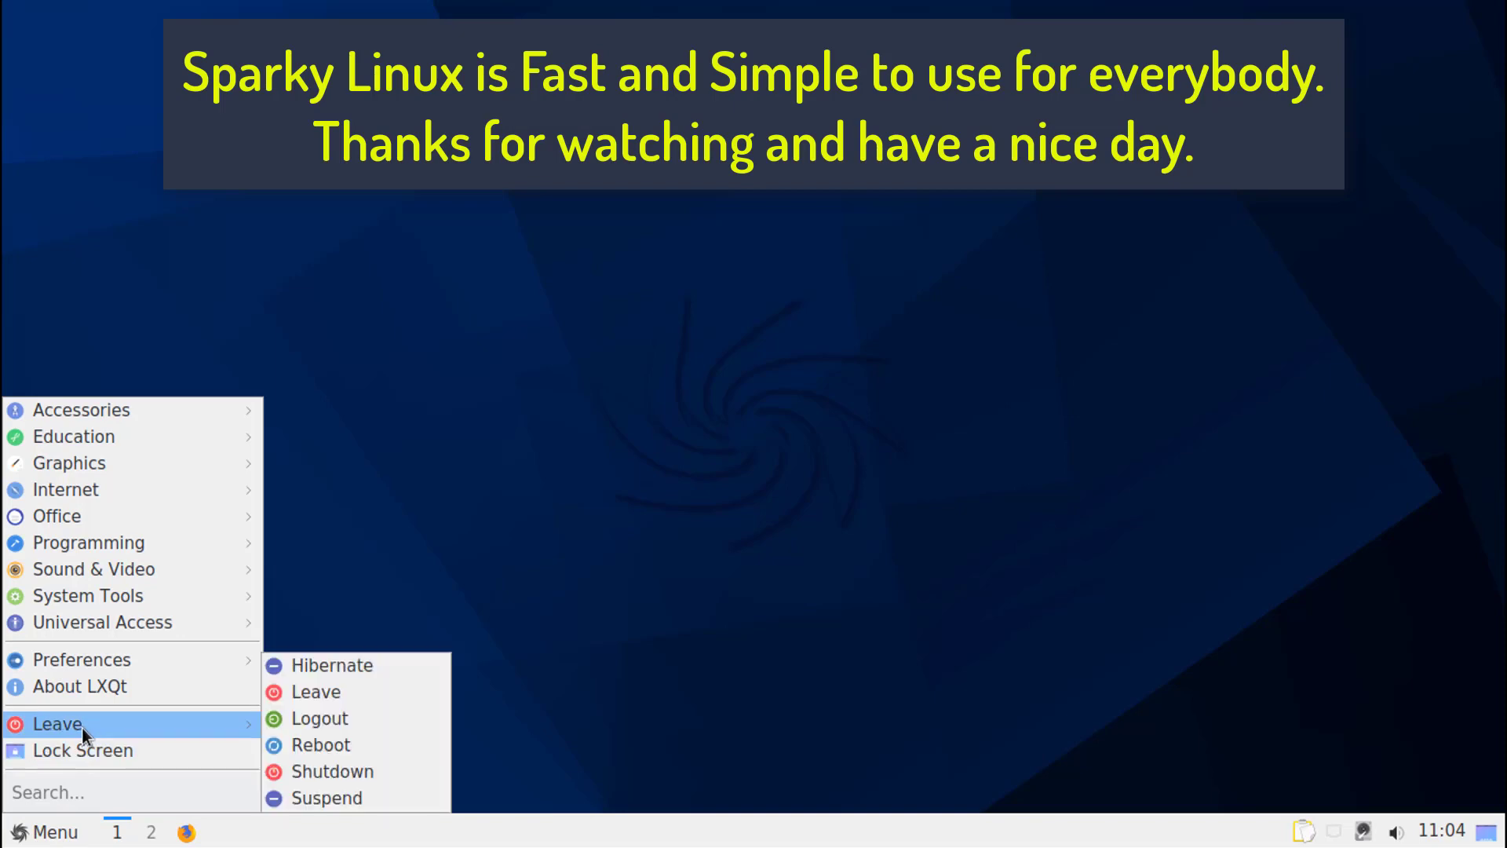
pyautogui.click(351, 686)
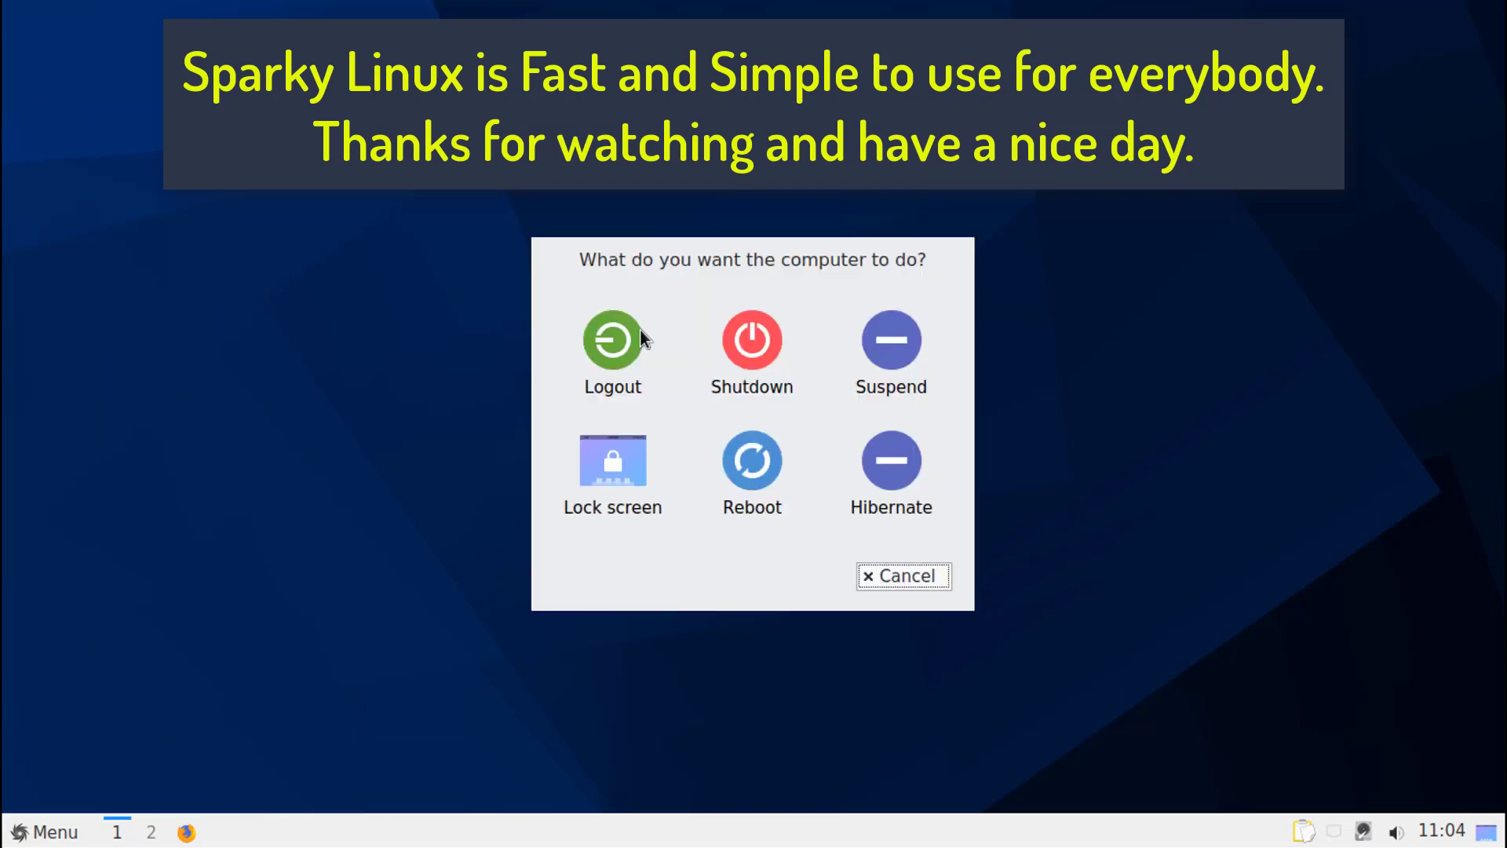
pyautogui.click(764, 337)
pyautogui.click(967, 454)
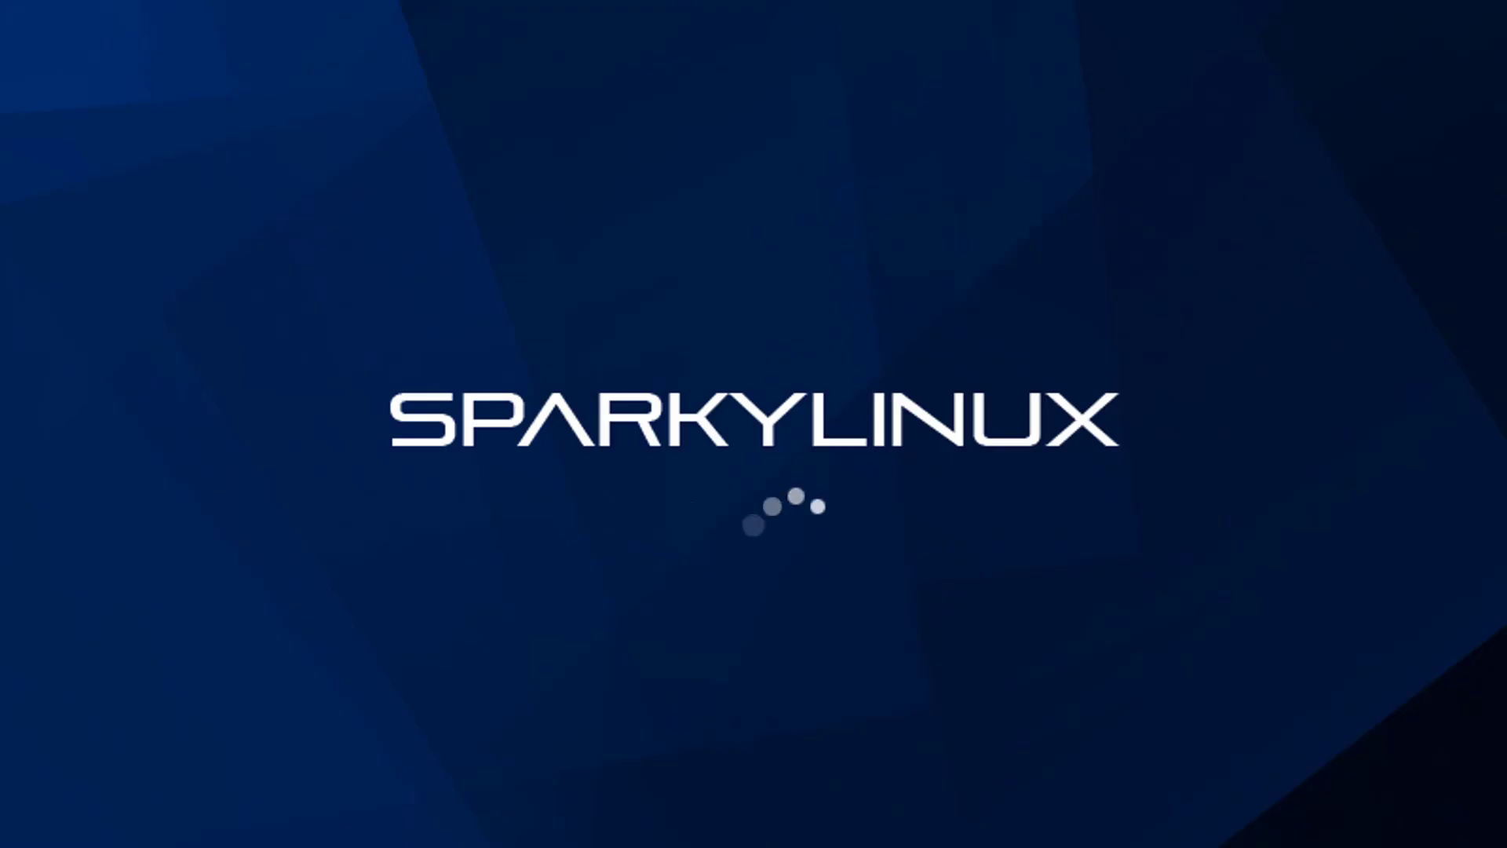